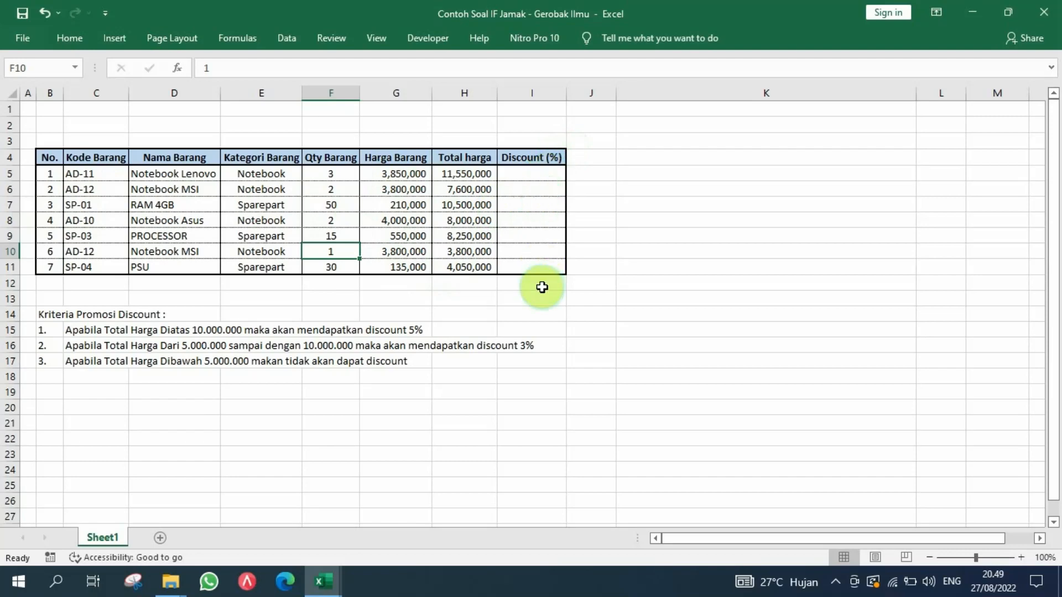
- Begin an IF formula in the first Discount (%) cell, I5, returning 5% when the total in H5 exceeds 10000000
{"action": "left_click", "coordinate": [509, 179]}
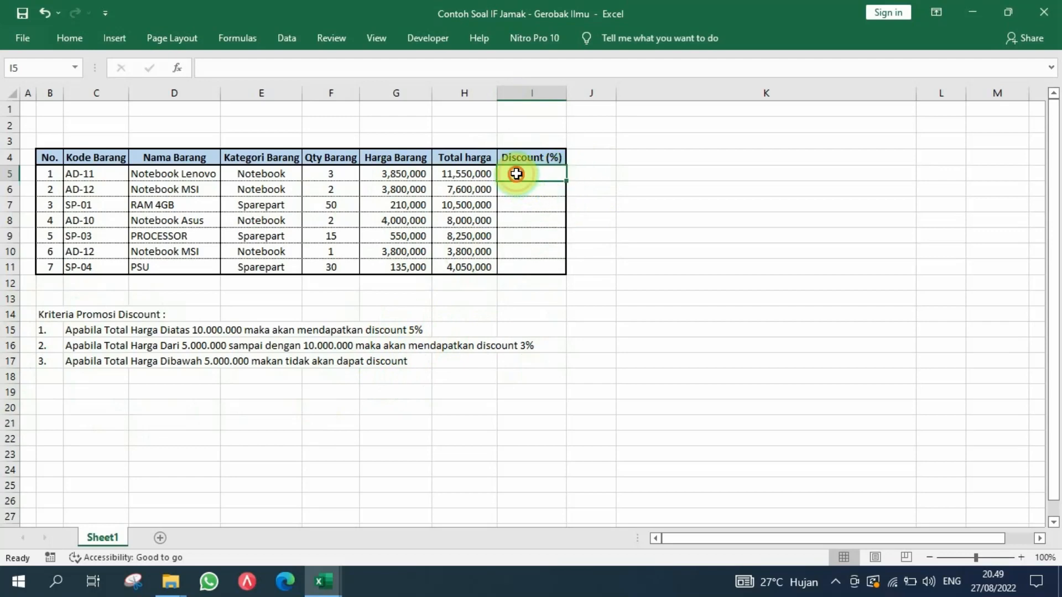
{"action": "left_click", "coordinate": [532, 191]}
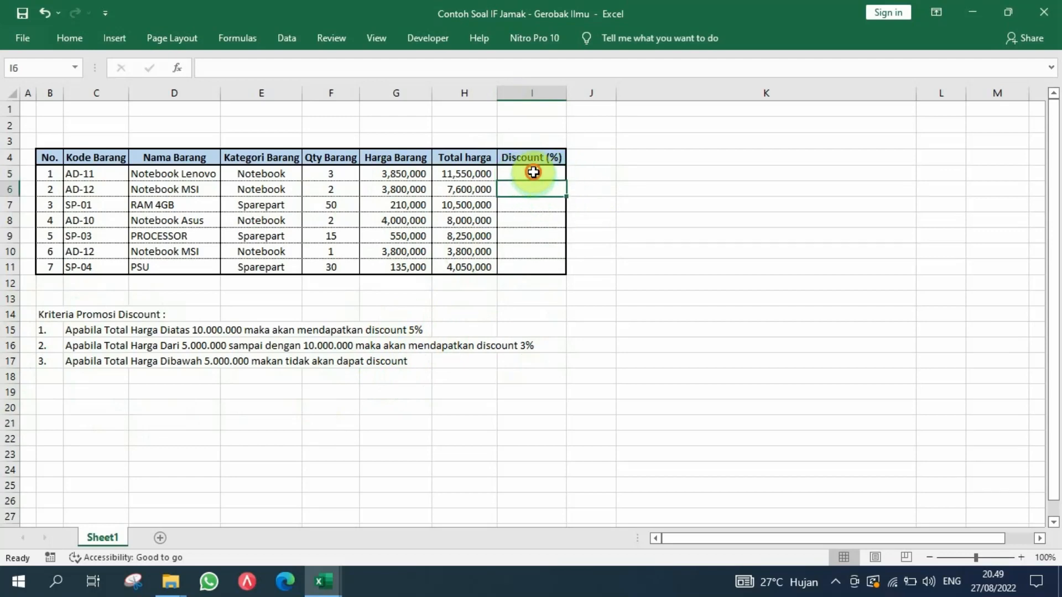
{"action": "left_click", "coordinate": [534, 172]}
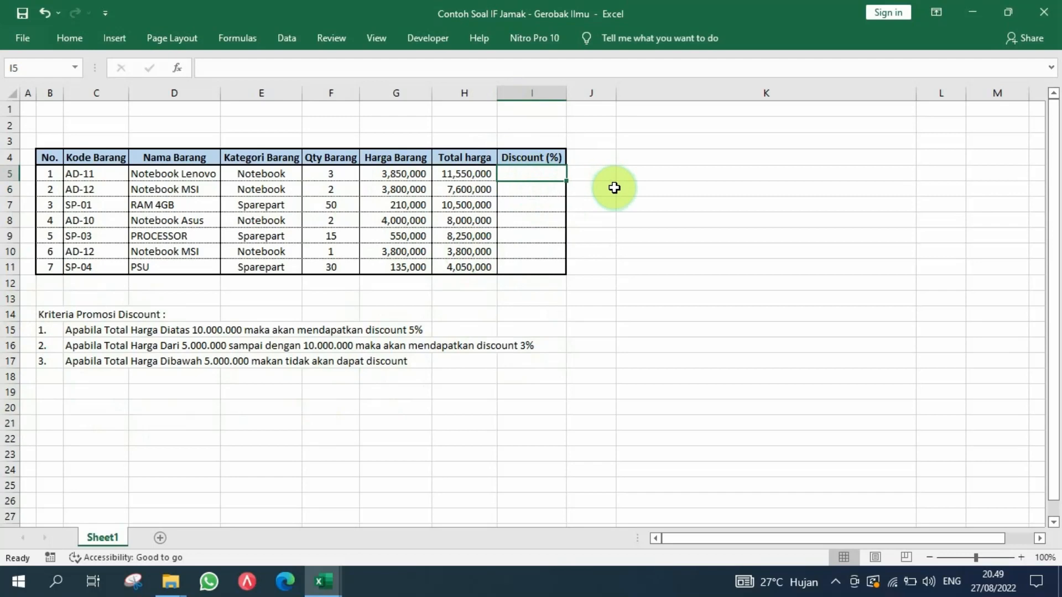
{"action": "type", "text": "="}
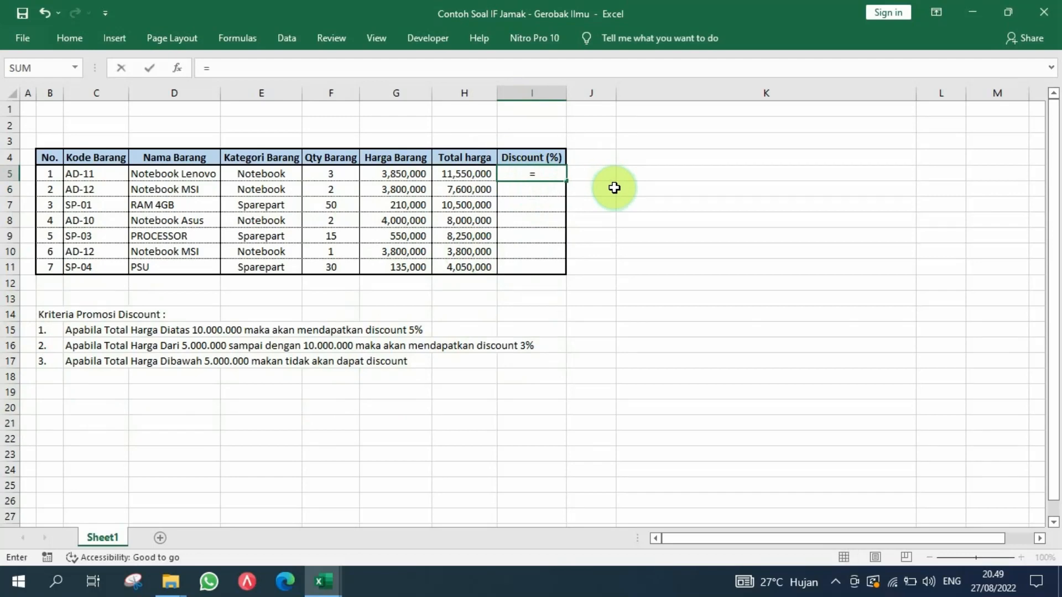
{"action": "type", "text": "if("}
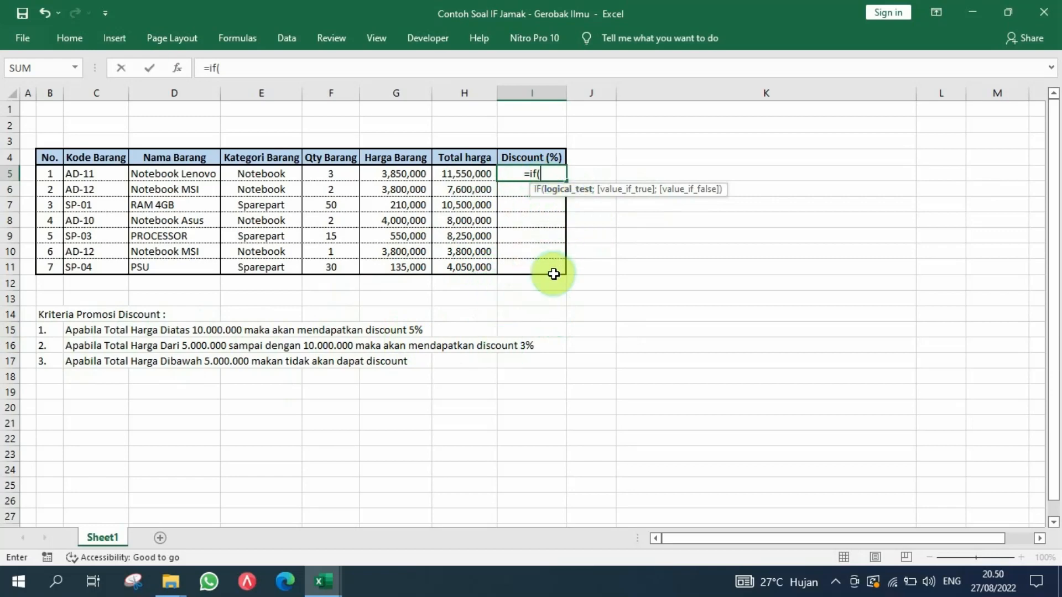
{"action": "key", "text": "Left"}
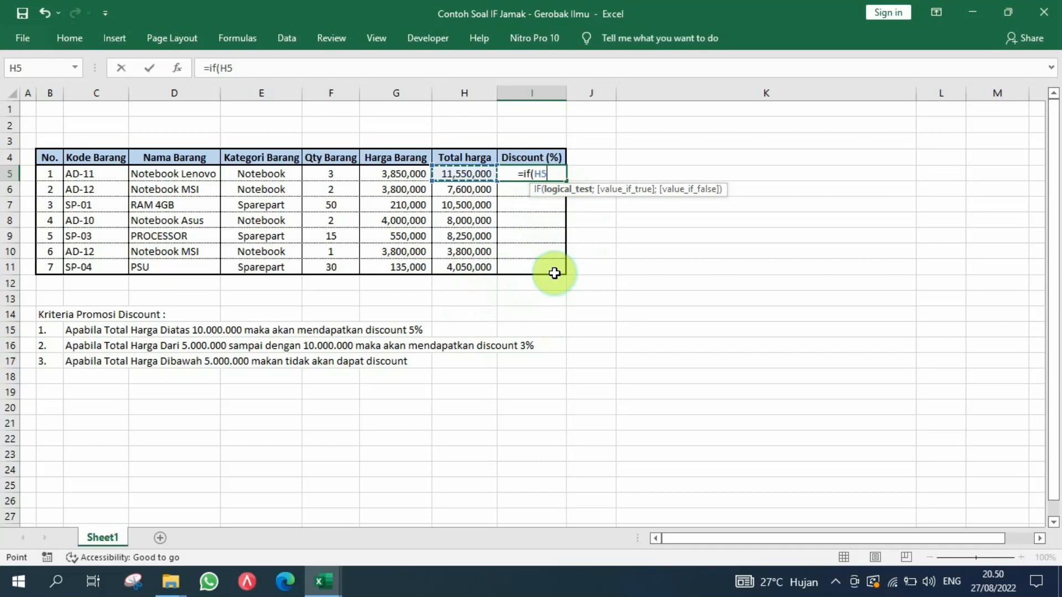
{"action": "type", "text": ">"}
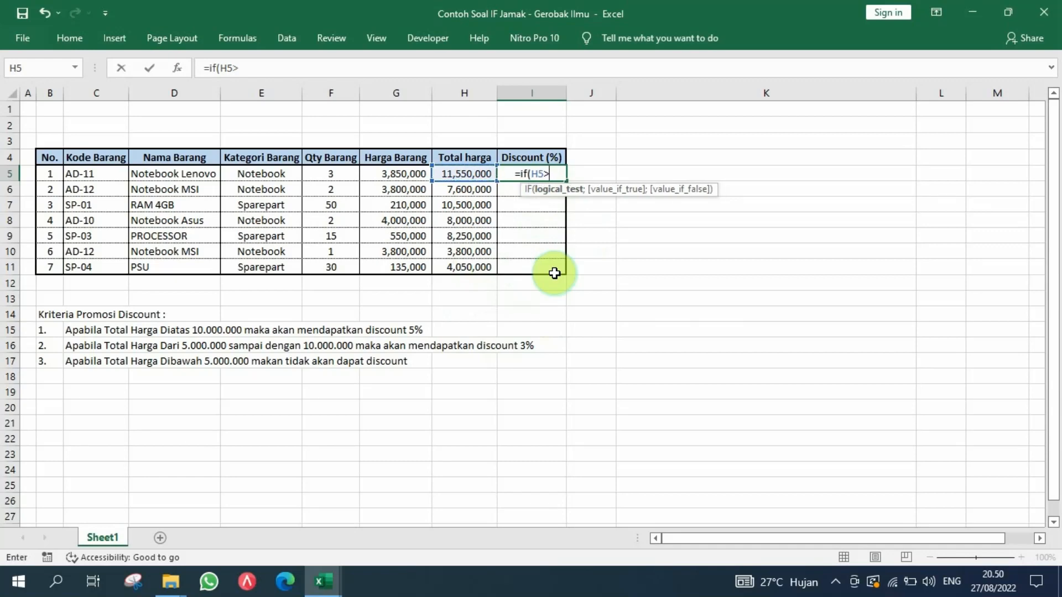
{"action": "type", "text": "10000"}
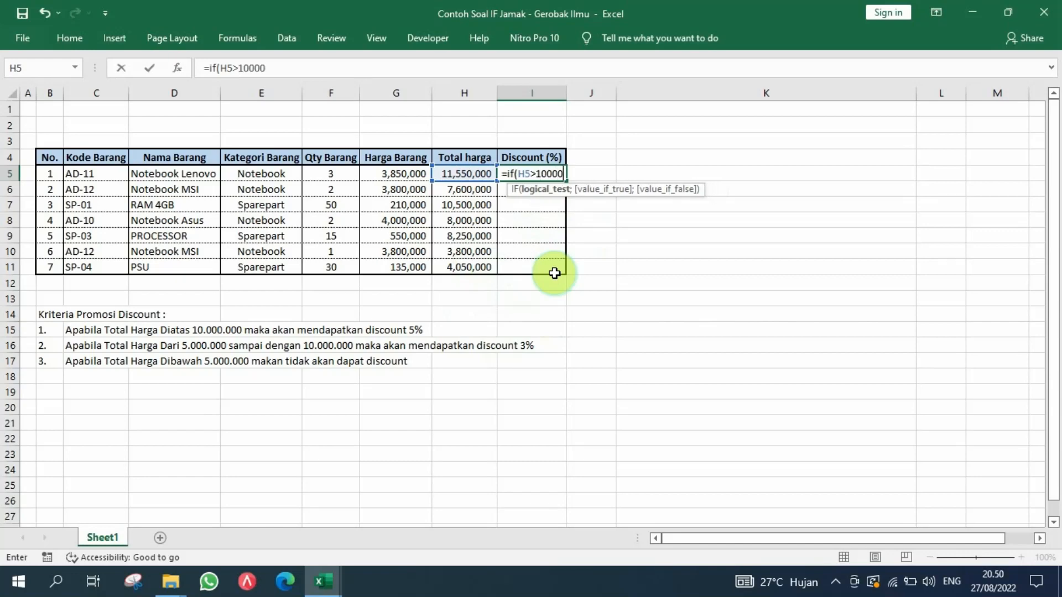
{"action": "type", "text": "000"}
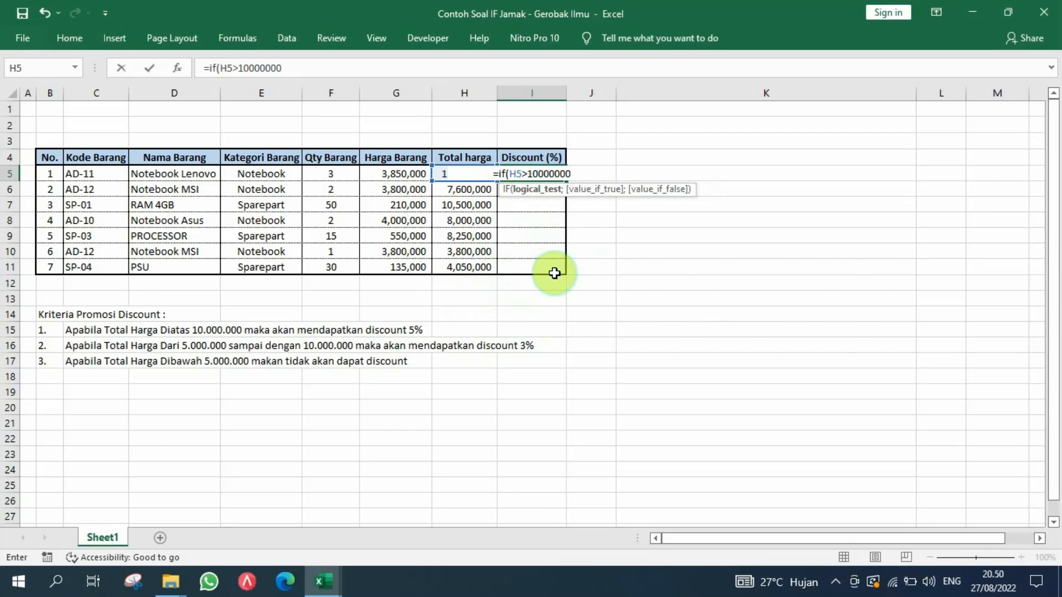
{"action": "type", "text": ";%"}
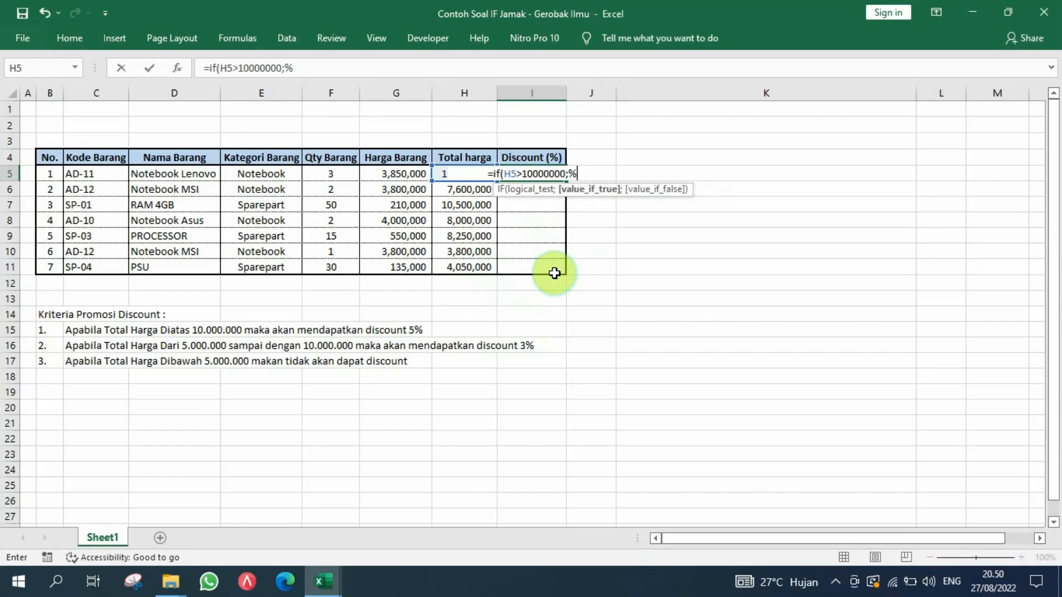
{"action": "key", "text": "BackSpace"}
{"action": "type", "text": "5"}
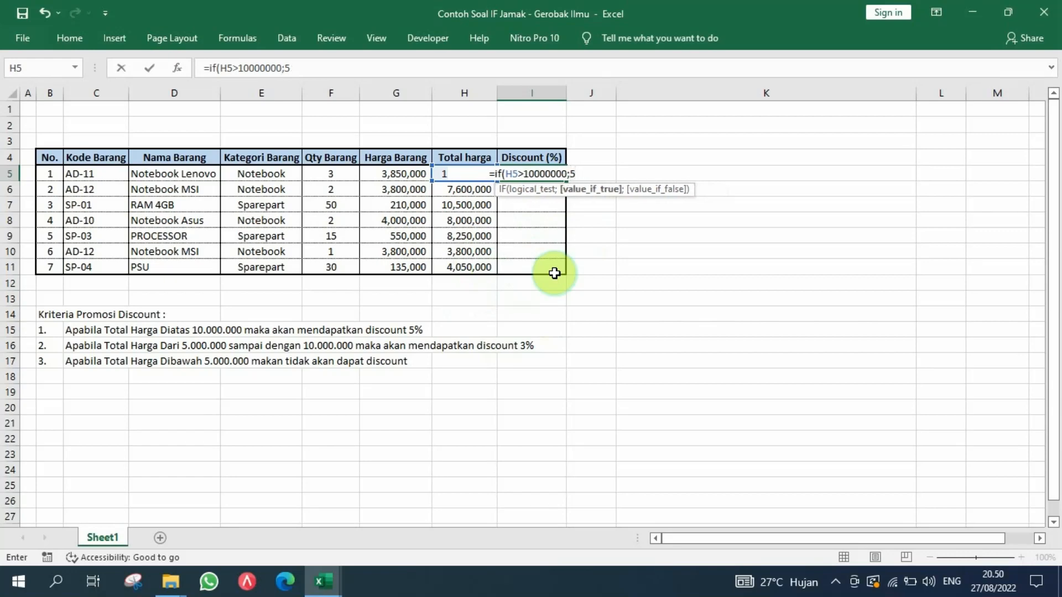
{"action": "type", "text": "%;"}
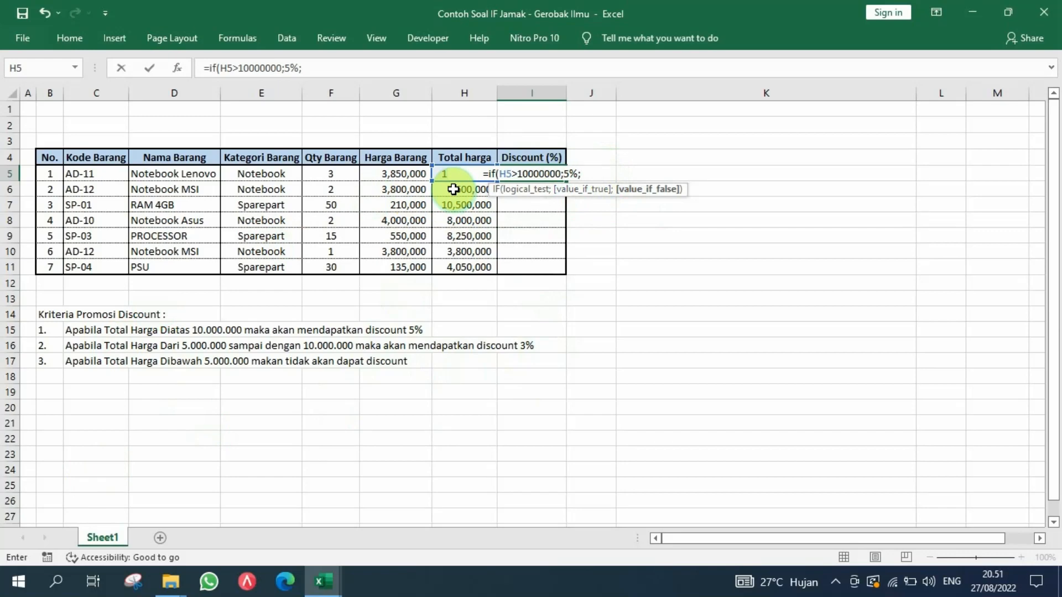
- Nest a second IF as the formula's false value, returning 3% when H5 is greater than 5000000
{"action": "type", "text": "if"}
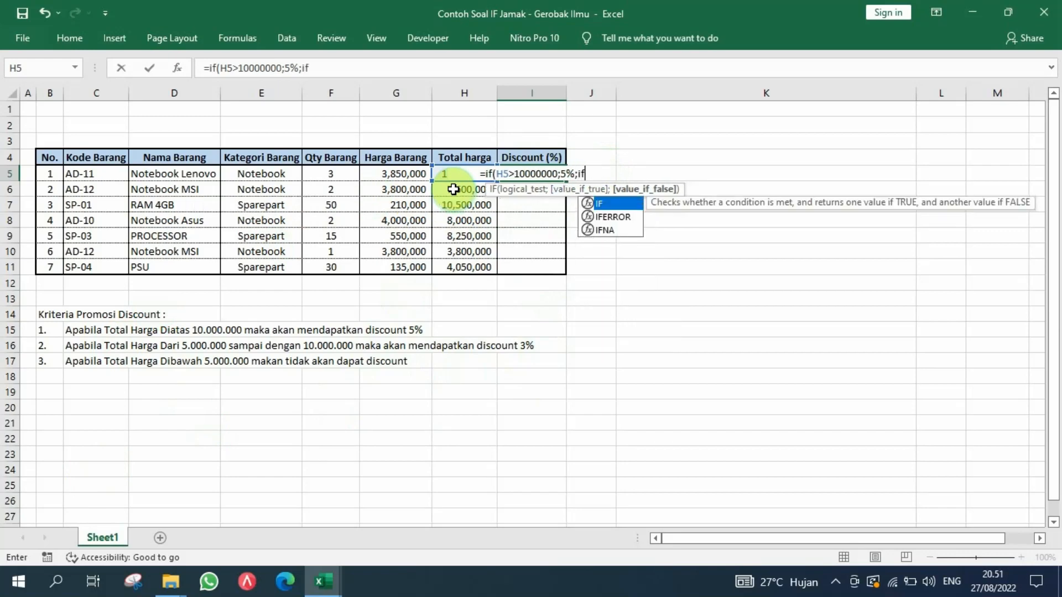
{"action": "type", "text": "("}
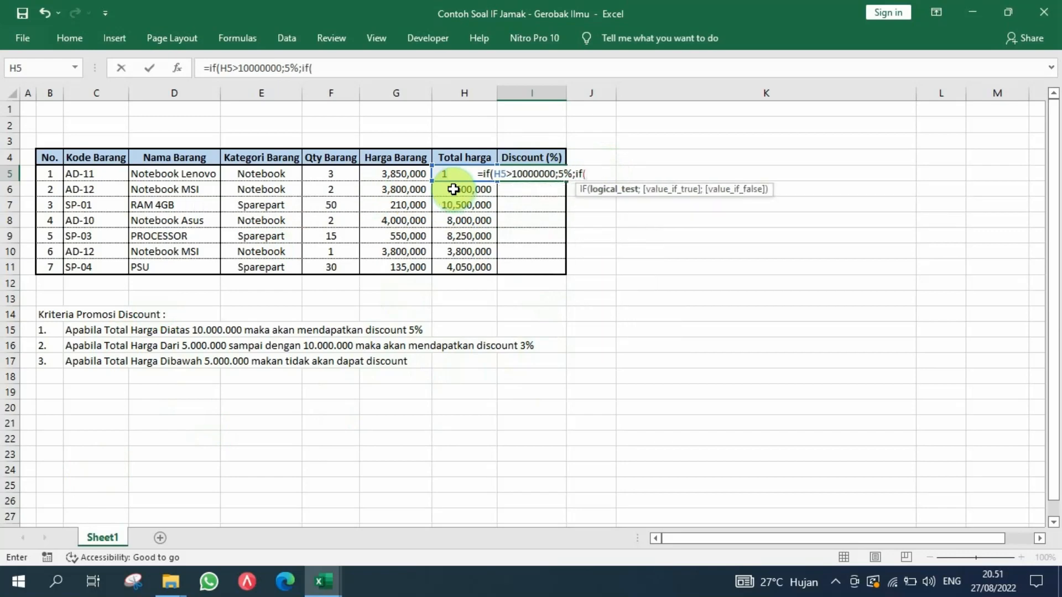
{"action": "left_click", "coordinate": [453, 176]}
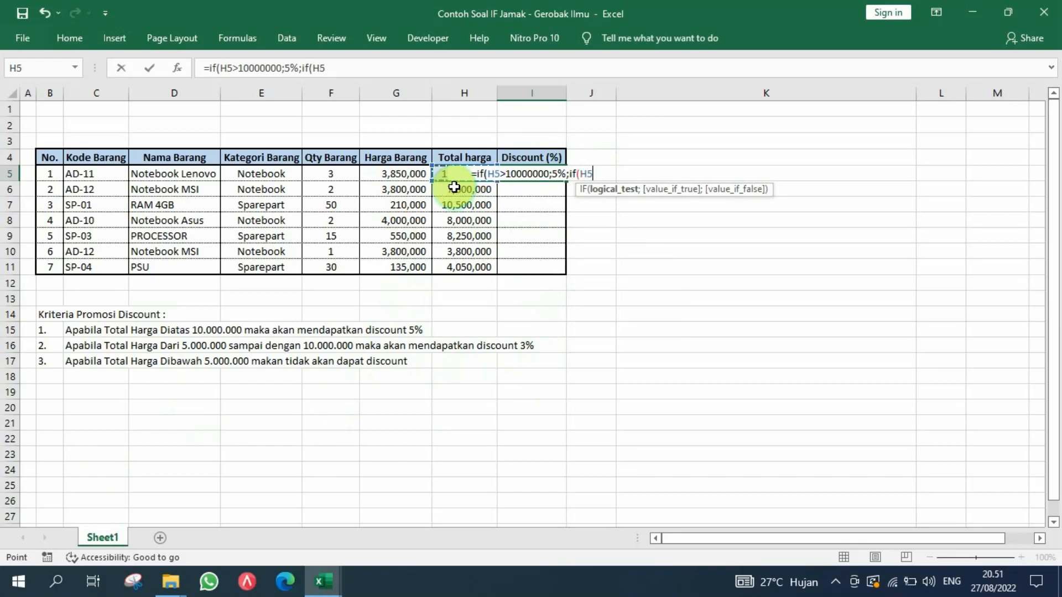
{"action": "type", "text": ">"}
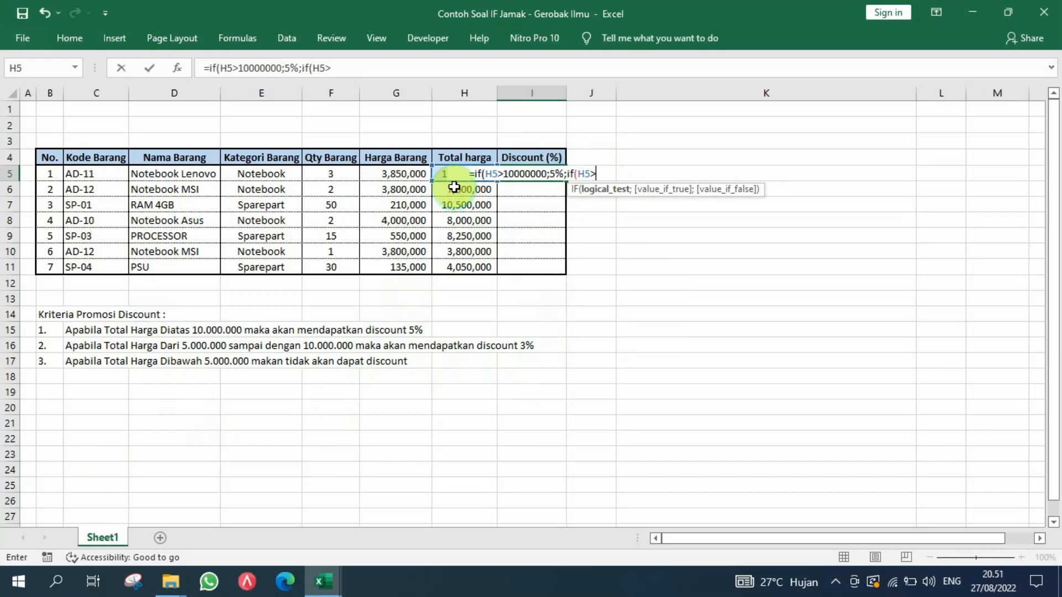
{"action": "type", "text": "5000"}
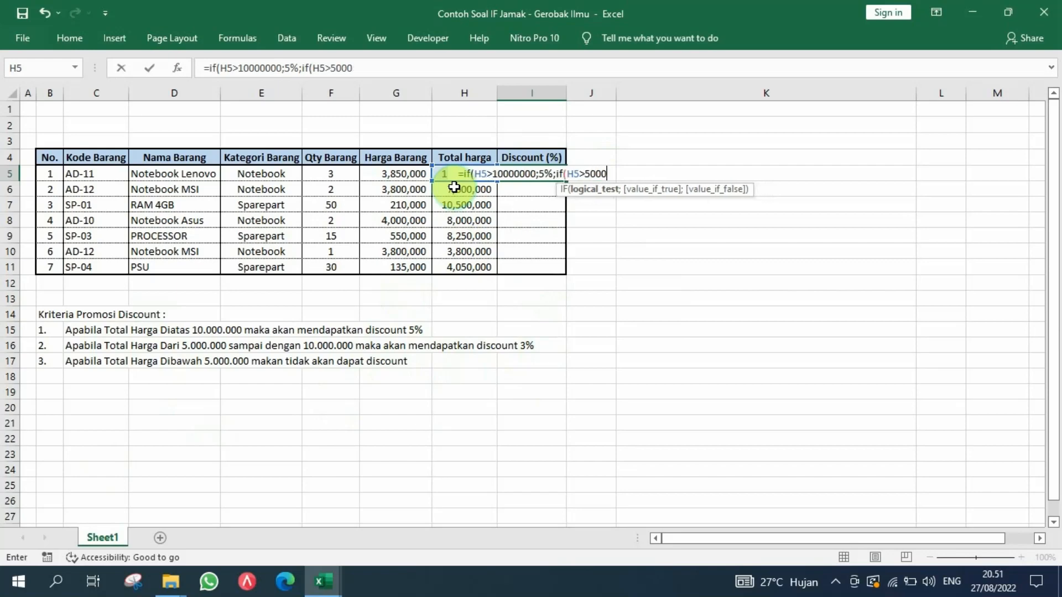
{"action": "type", "text": "000"}
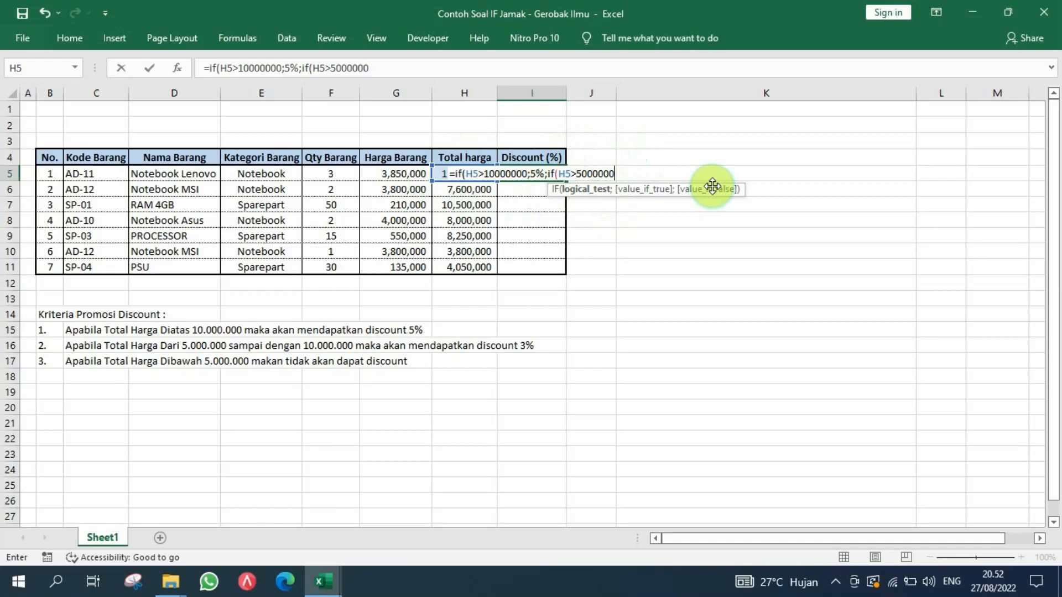
{"action": "type", "text": ";"}
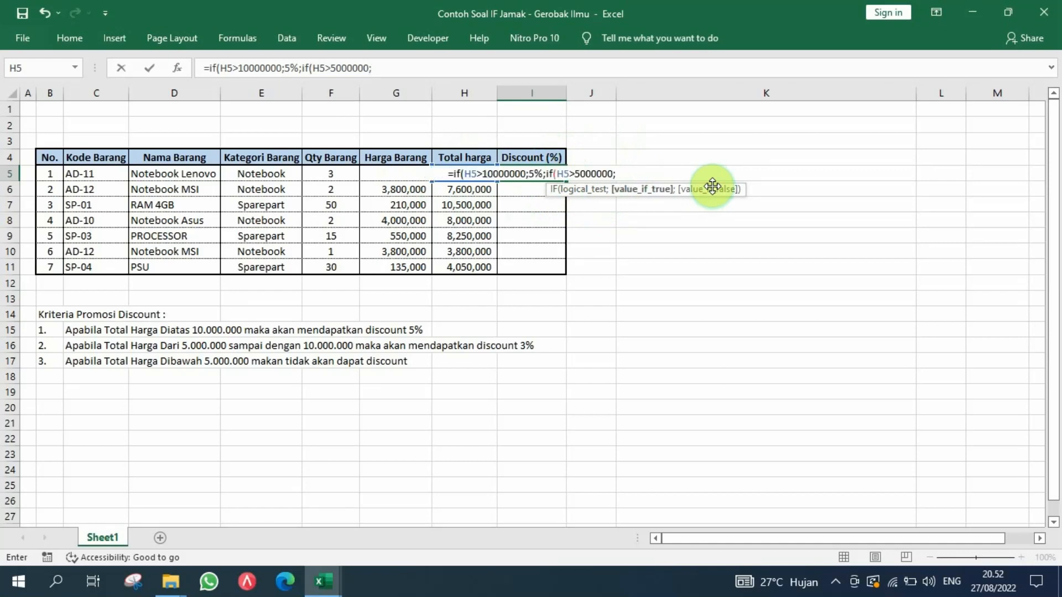
{"action": "type", "text": "3"}
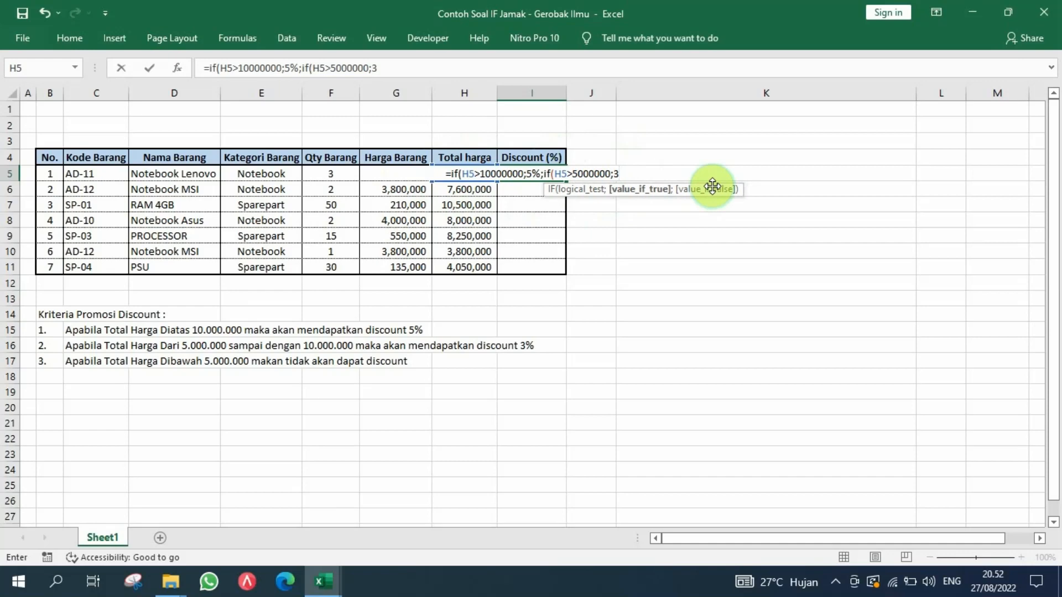
{"action": "type", "text": "%;"}
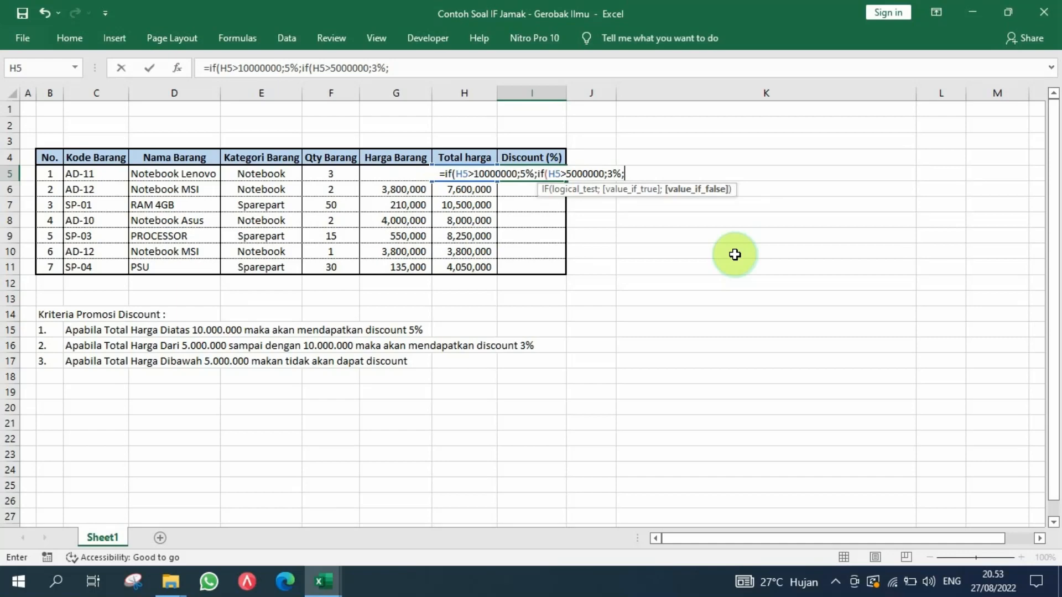
- Set the nested IF's false value to 0%, close both functions and commit the formula in I5
{"action": "type", "text": "0"}
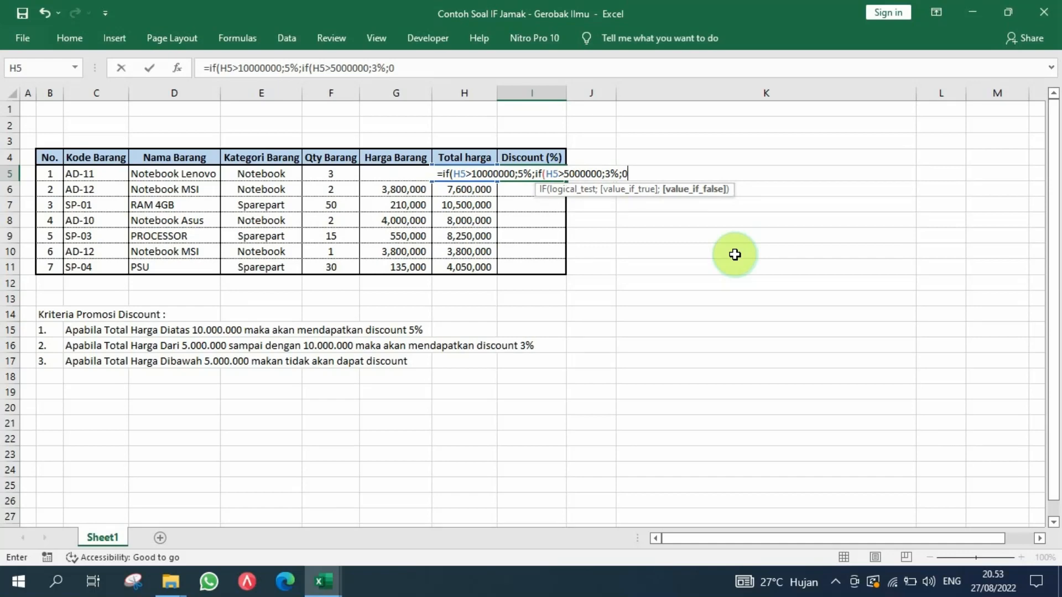
{"action": "type", "text": "%"}
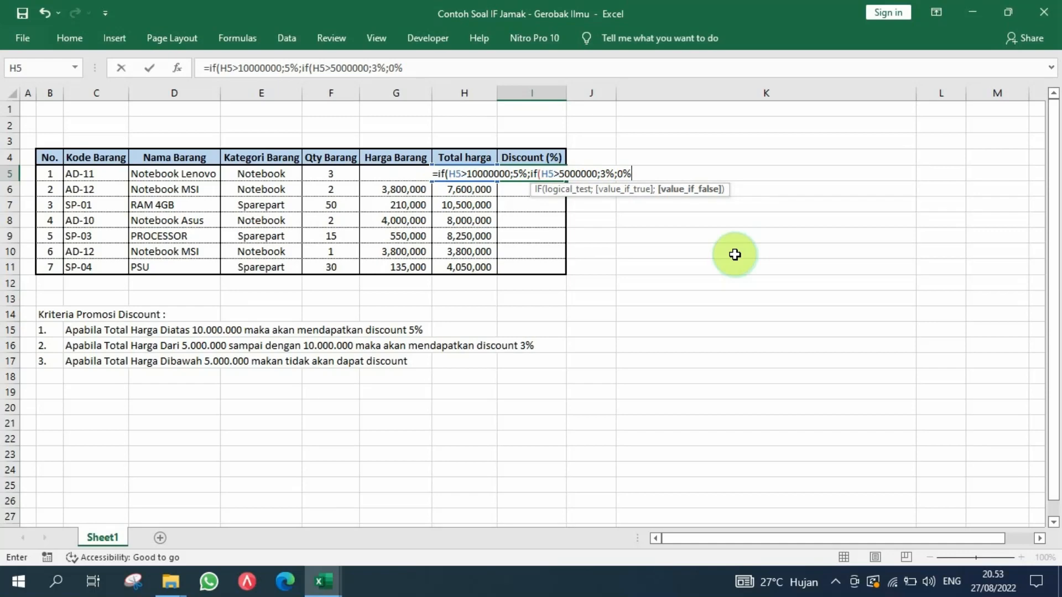
{"action": "type", "text": ")"}
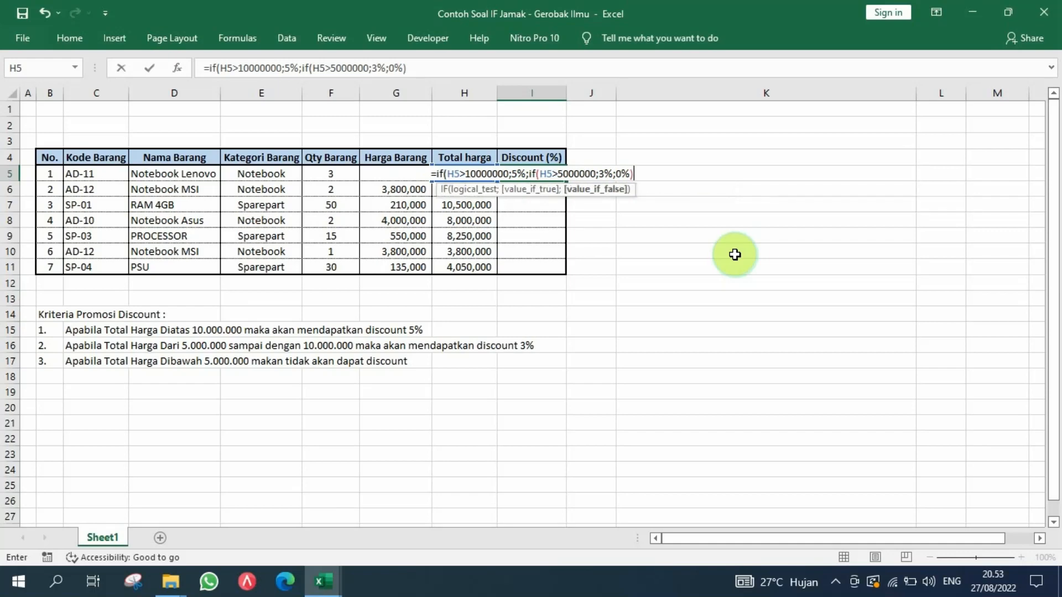
{"action": "type", "text": ")"}
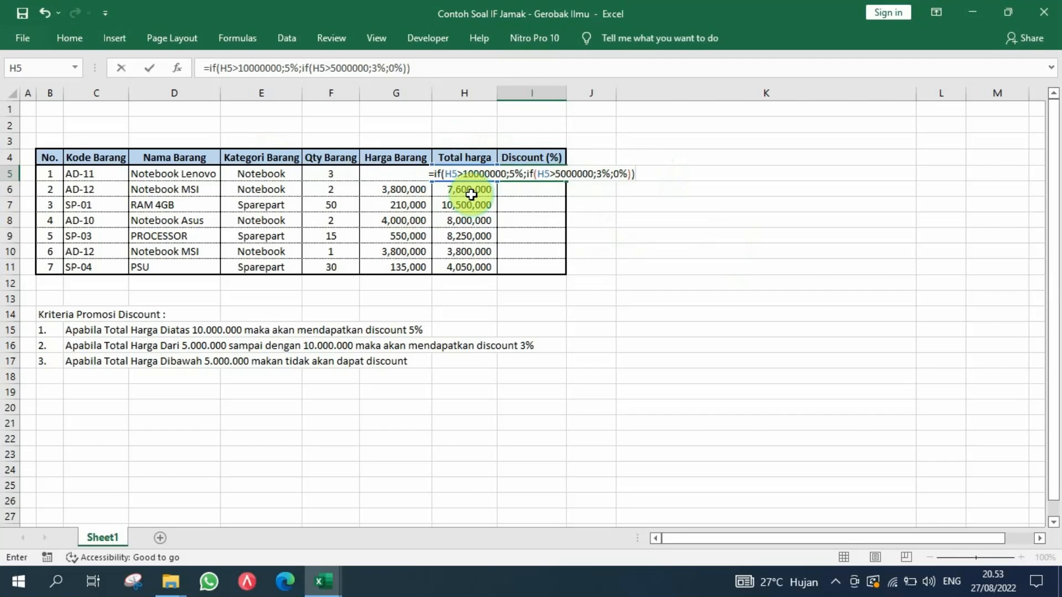
{"action": "key", "text": "ctrl+Return"}
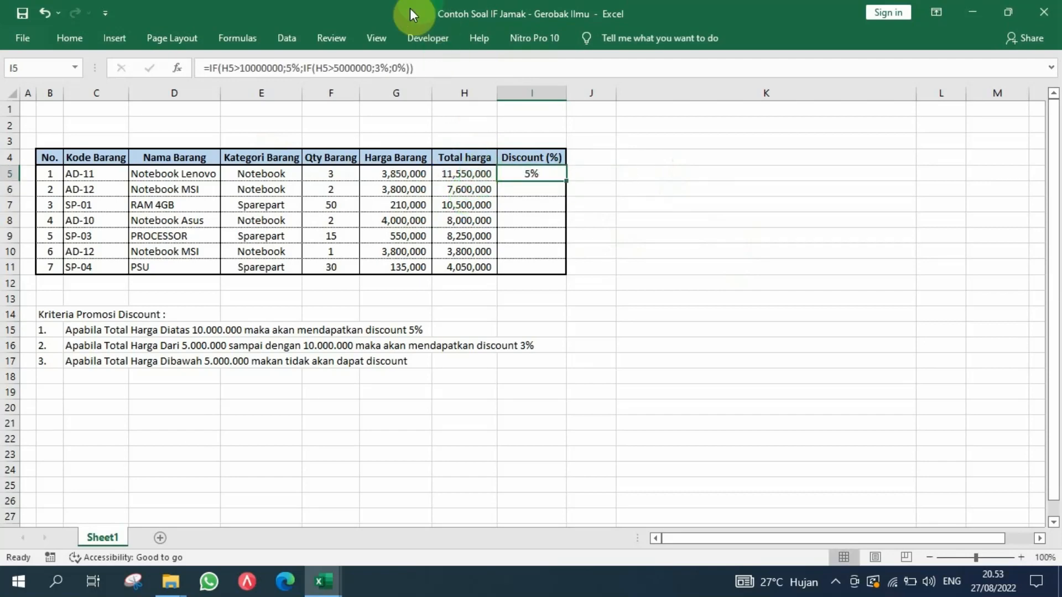
- Copy the discount formula from I5 and paste only formulas into I6:I11 using Paste Special
{"action": "key", "text": "ctrl+c"}
{"action": "left_click_drag", "start_coordinate": [540, 194], "coordinate": [531, 266]}
{"action": "right_click", "coordinate": [548, 209]}
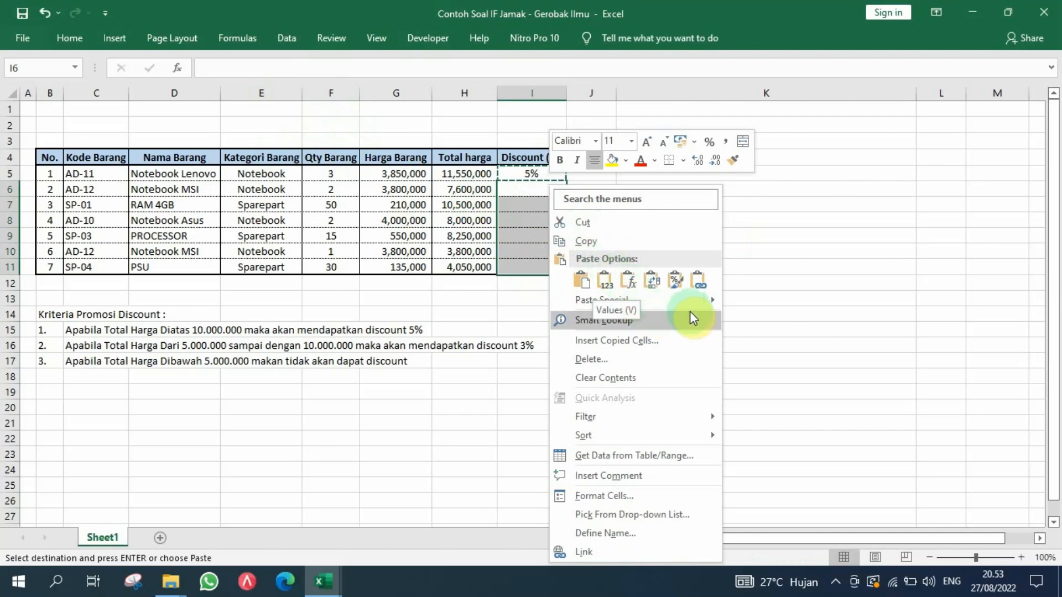
{"action": "mouse_move", "coordinate": [709, 305]}
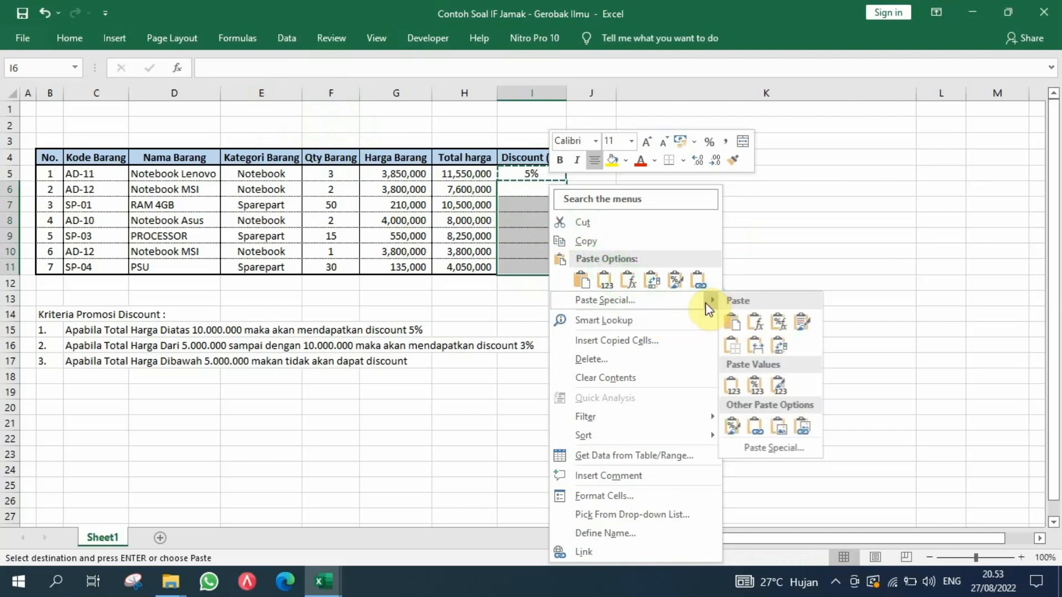
{"action": "left_click", "coordinate": [692, 300]}
{"action": "left_click", "coordinate": [558, 256]}
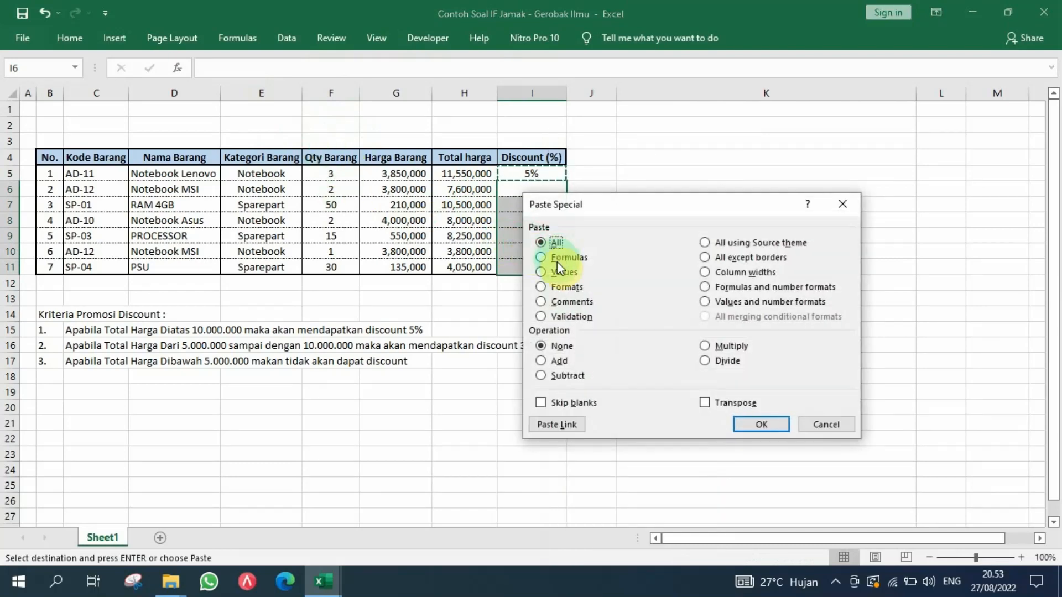
{"action": "left_click", "coordinate": [757, 424]}
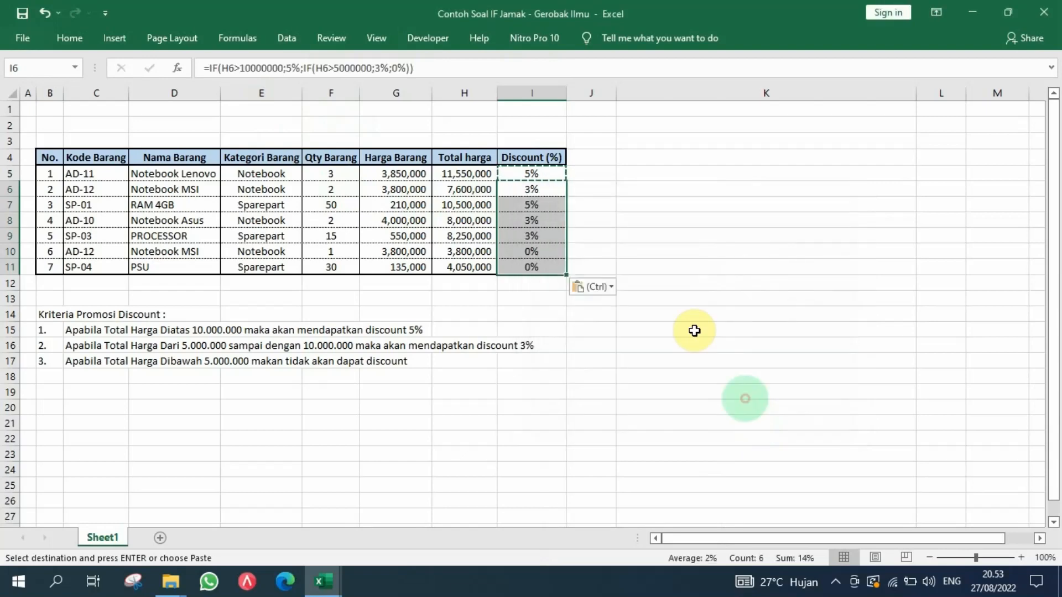
- Check the calculated discounts against the Total harga values and the promotion criteria, especially for the second item in row 6
{"action": "left_click", "coordinate": [522, 218]}
{"action": "left_click", "coordinate": [476, 268]}
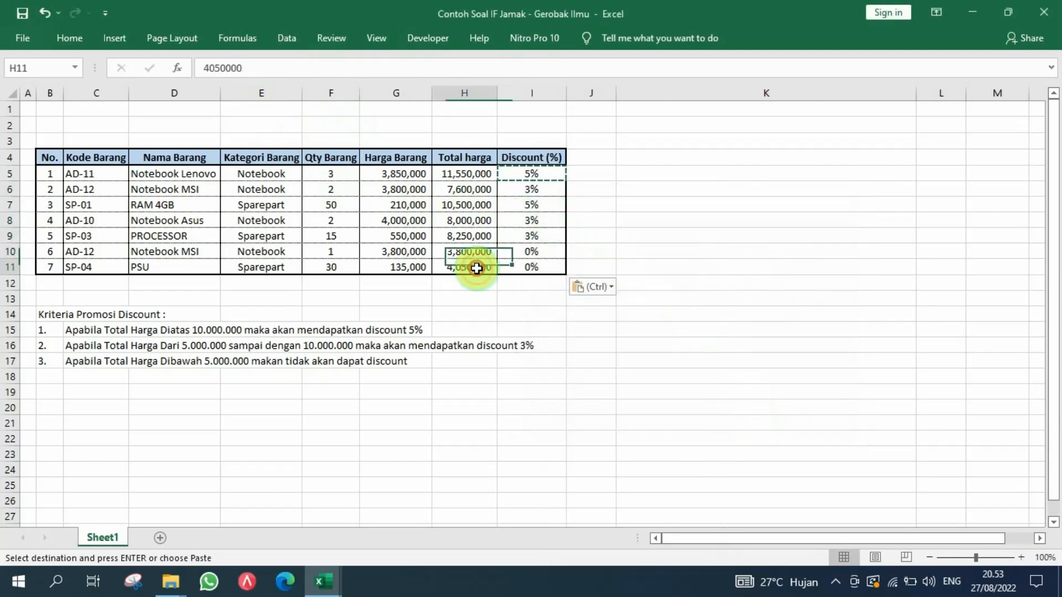
{"action": "left_click", "coordinate": [459, 190]}
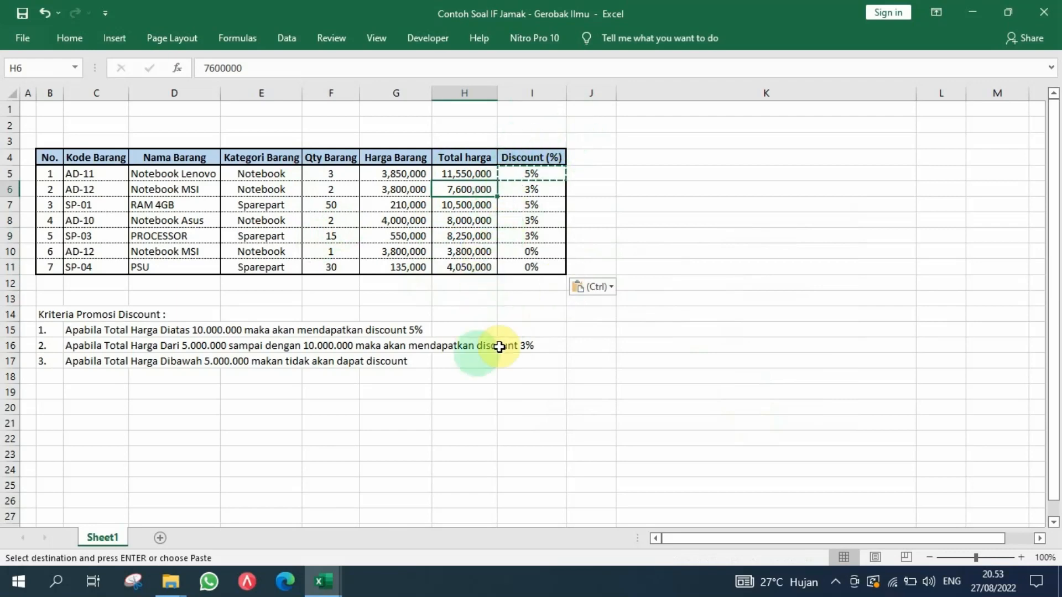
{"action": "left_click", "coordinate": [481, 206]}
{"action": "left_click", "coordinate": [475, 188]}
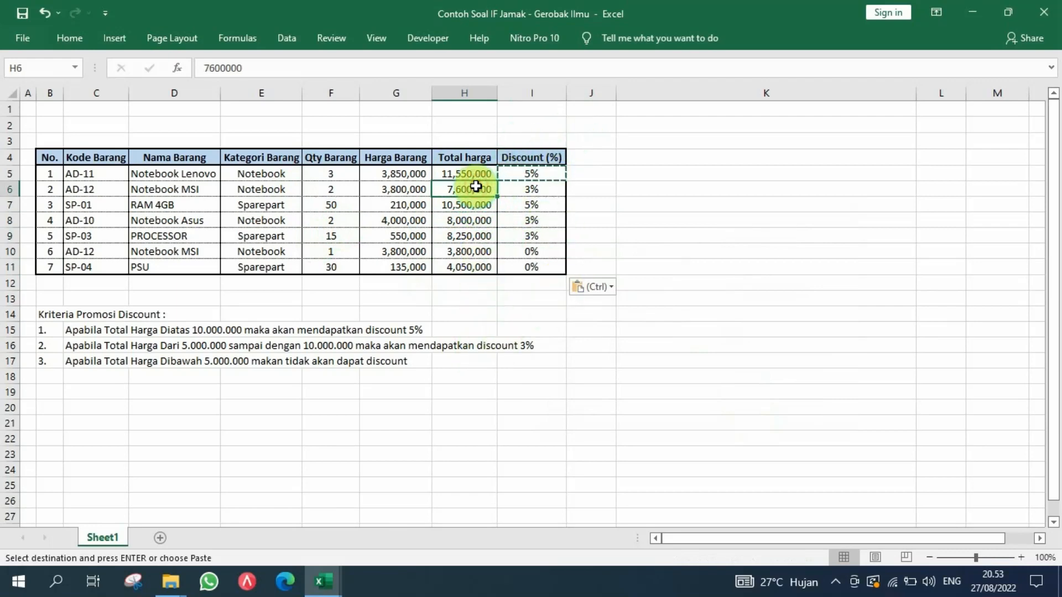
{"action": "left_click", "coordinate": [519, 195]}
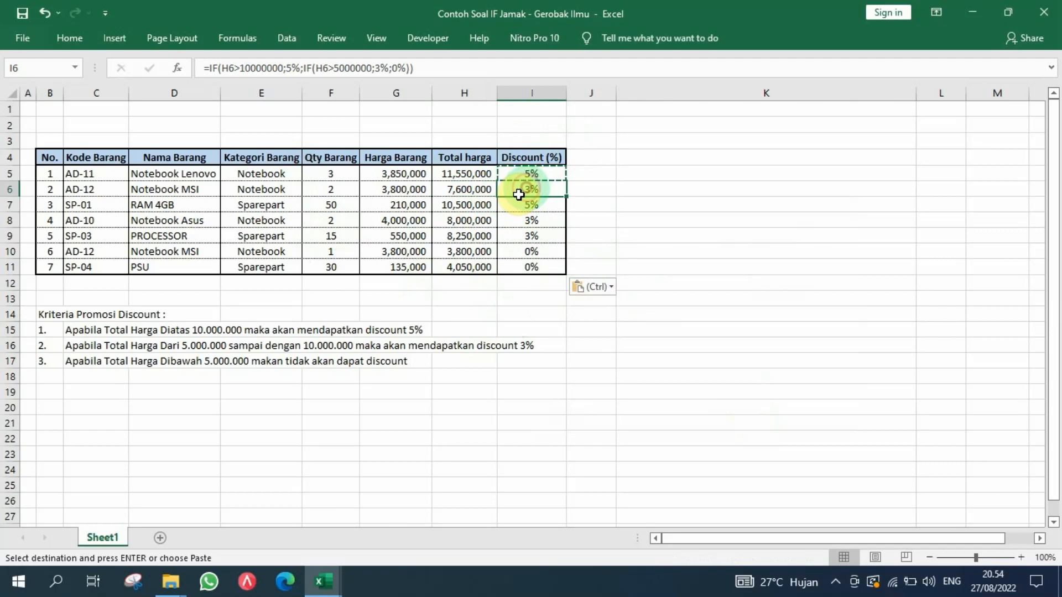
{"action": "left_click", "coordinate": [470, 192]}
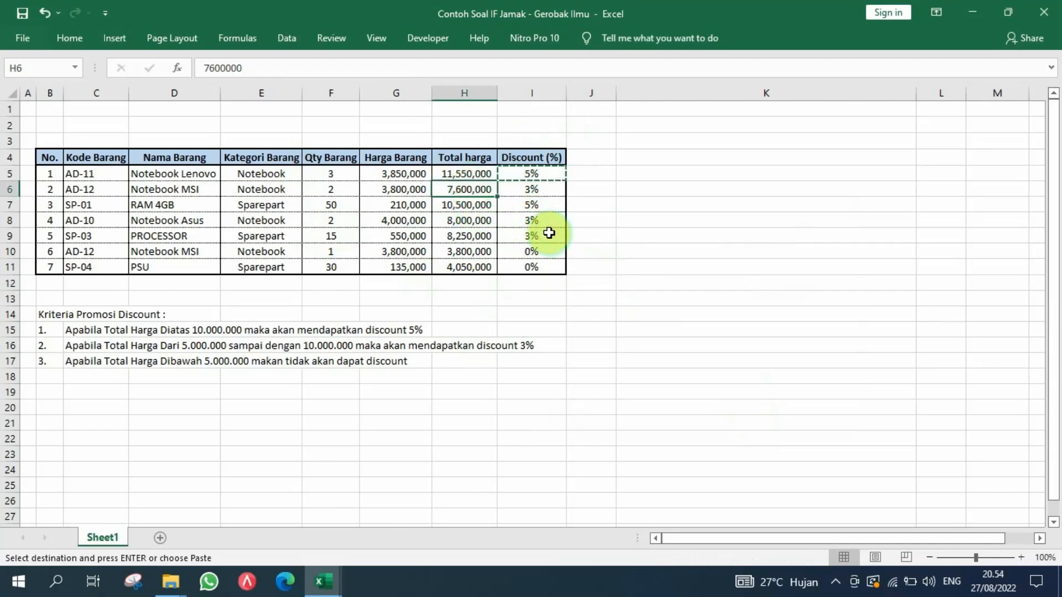
- Set the Total harga of the second item in H6 to 8000000 to test its discount
{"action": "type", "text": "80000000"}
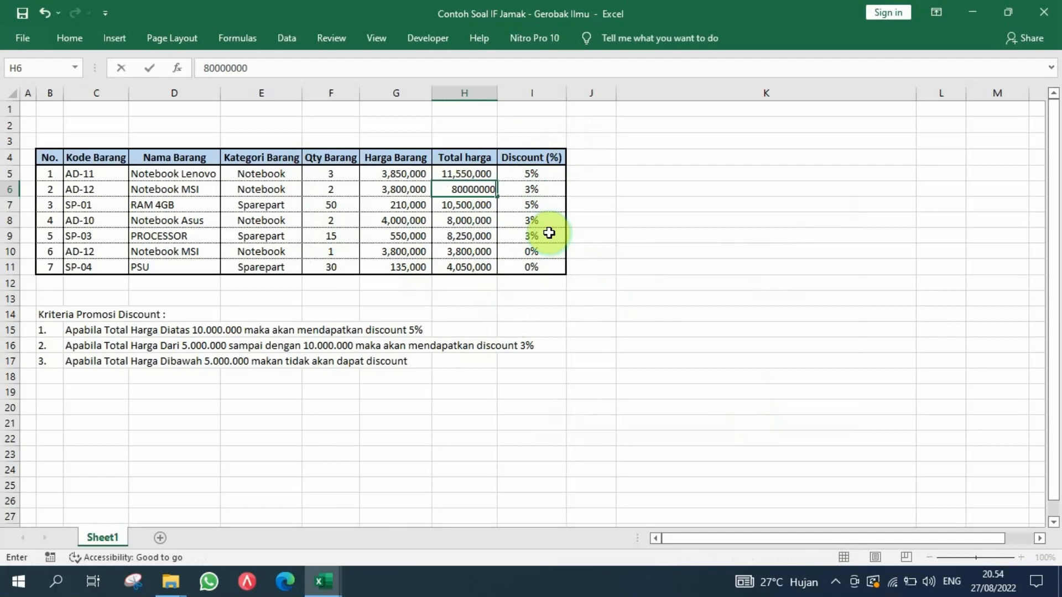
{"action": "key", "text": "BackSpace"}
{"action": "key", "text": "Return"}
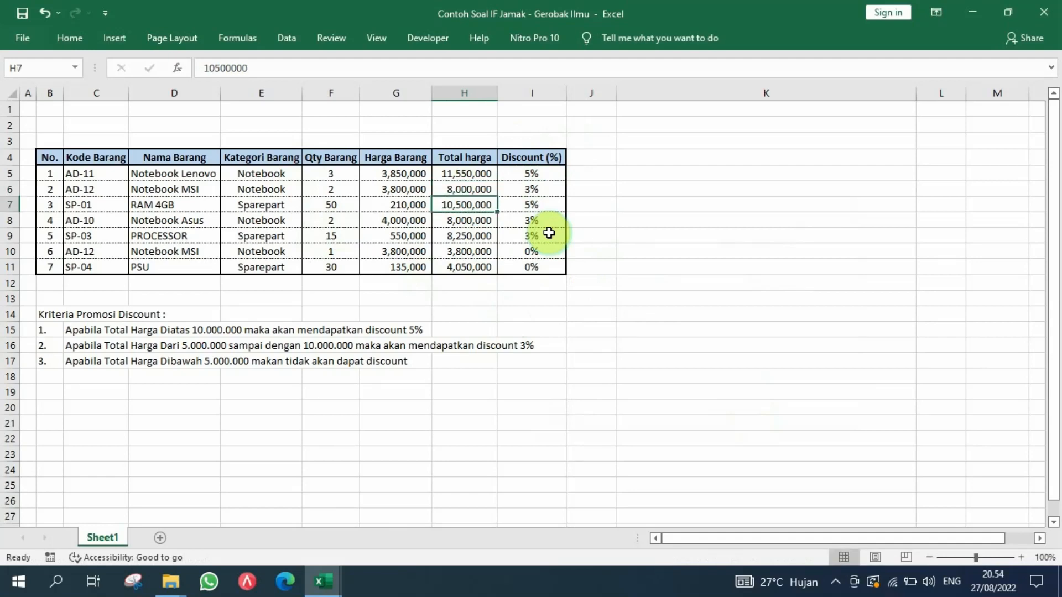
- Test the second item's discount with a Total harga of 4000000 in H6, and undo that change
{"action": "key", "text": "Up"}
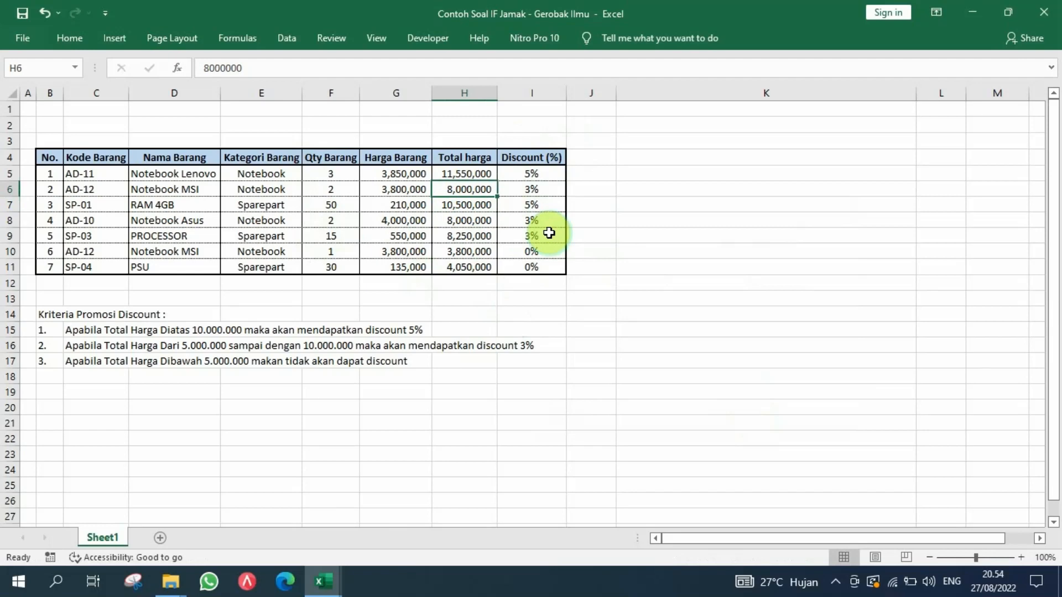
{"action": "type", "text": "400000"}
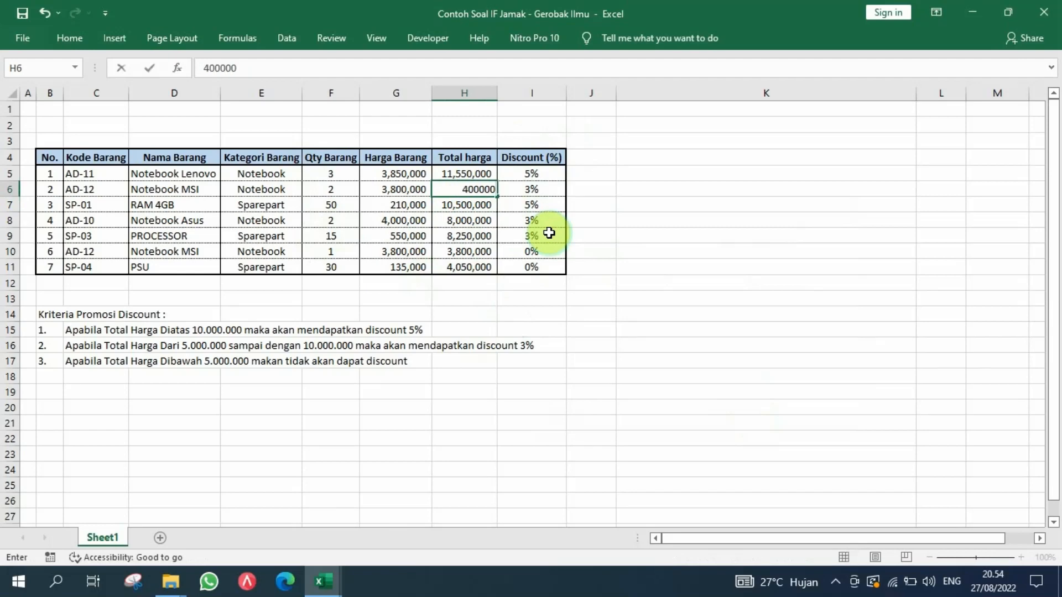
{"action": "type", "text": "0"}
{"action": "key", "text": "Return"}
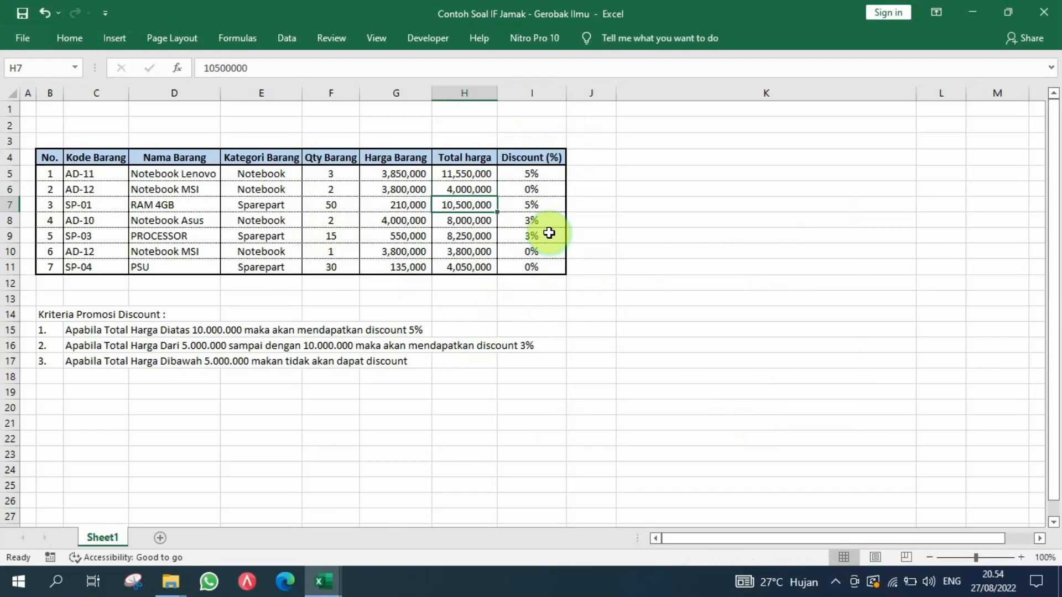
{"action": "key", "text": "Up"}
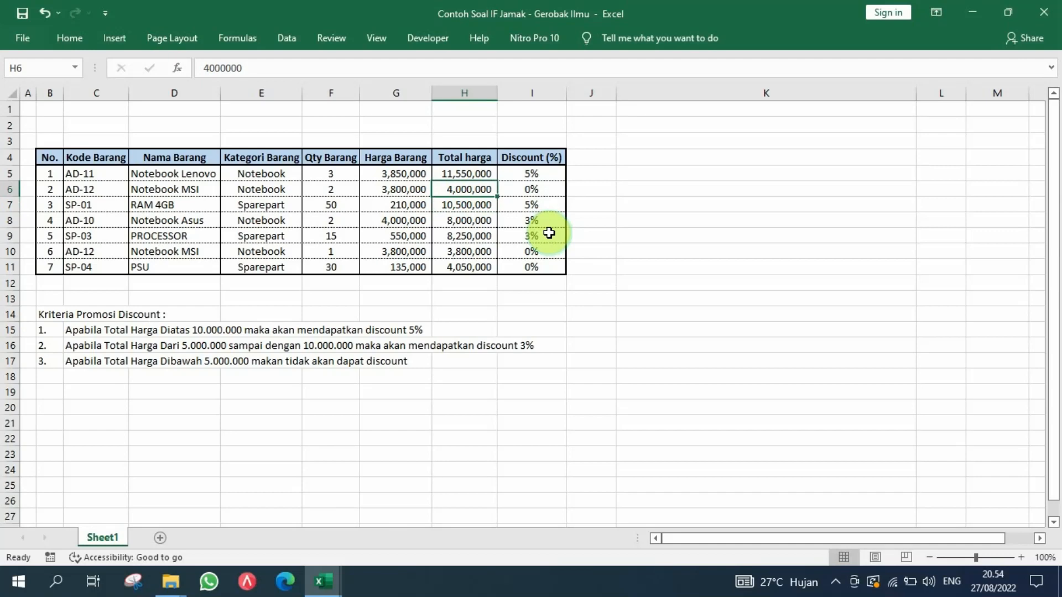
{"action": "key", "text": "ctrl+z"}
- Change the nested IF's condition in the I5 discount formula to H5>=5000000
{"action": "key", "text": "Down"}
{"action": "key", "text": "Right"}
{"action": "key", "text": "Up"}
{"action": "key", "text": "Up"}
{"action": "key", "text": "Up"}
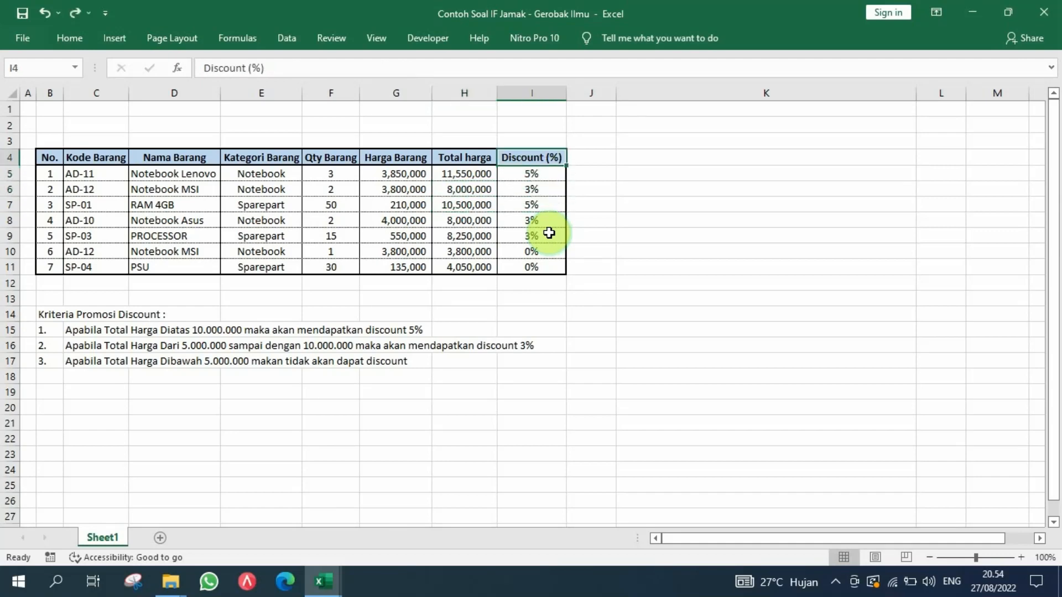
{"action": "key", "text": "Down"}
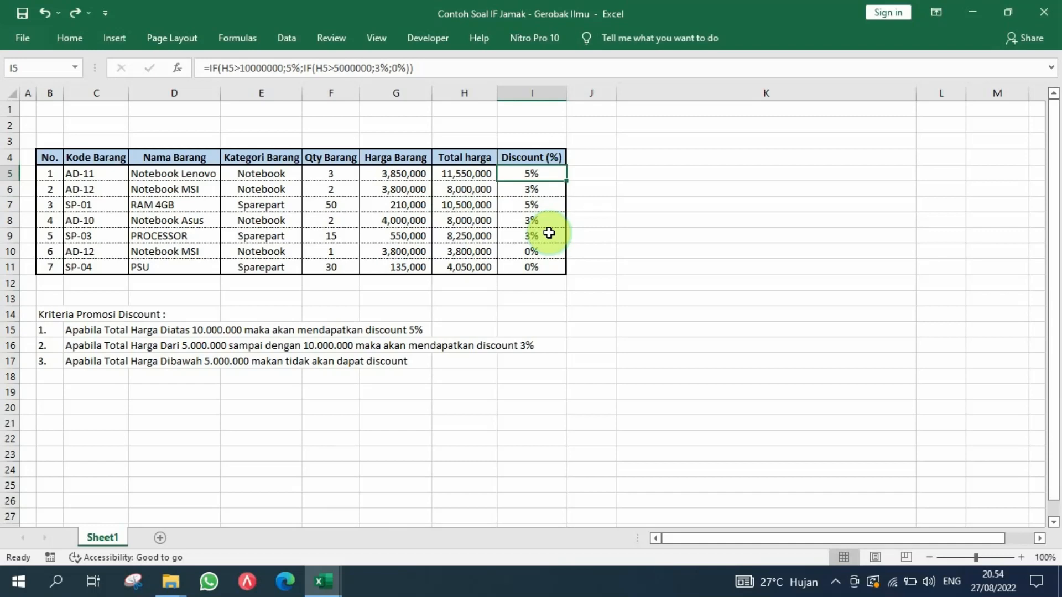
{"action": "key", "text": "F2"}
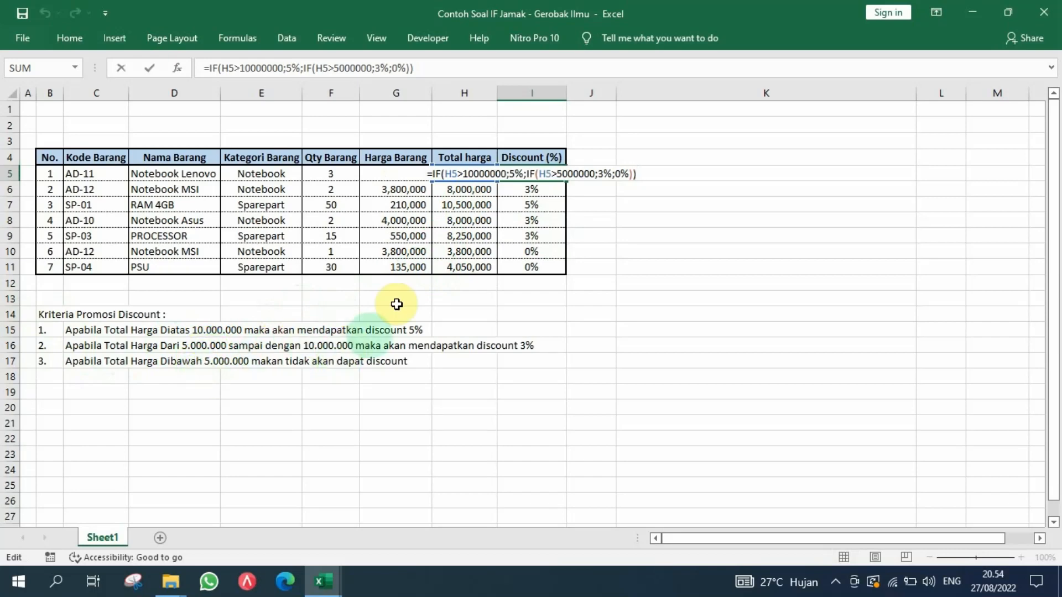
{"action": "left_click", "coordinate": [558, 175]}
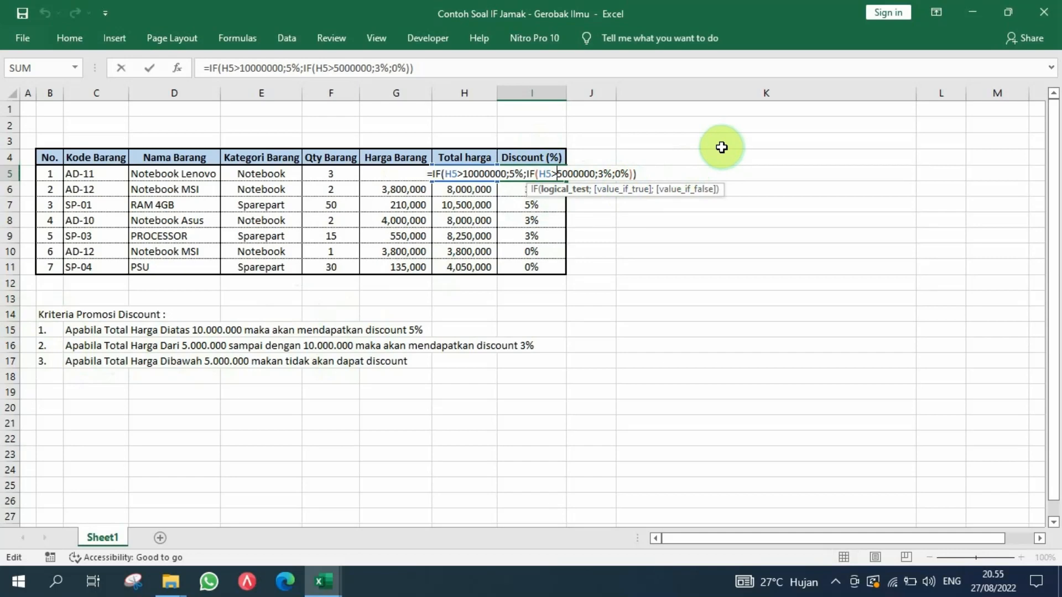
{"action": "type", "text": "="}
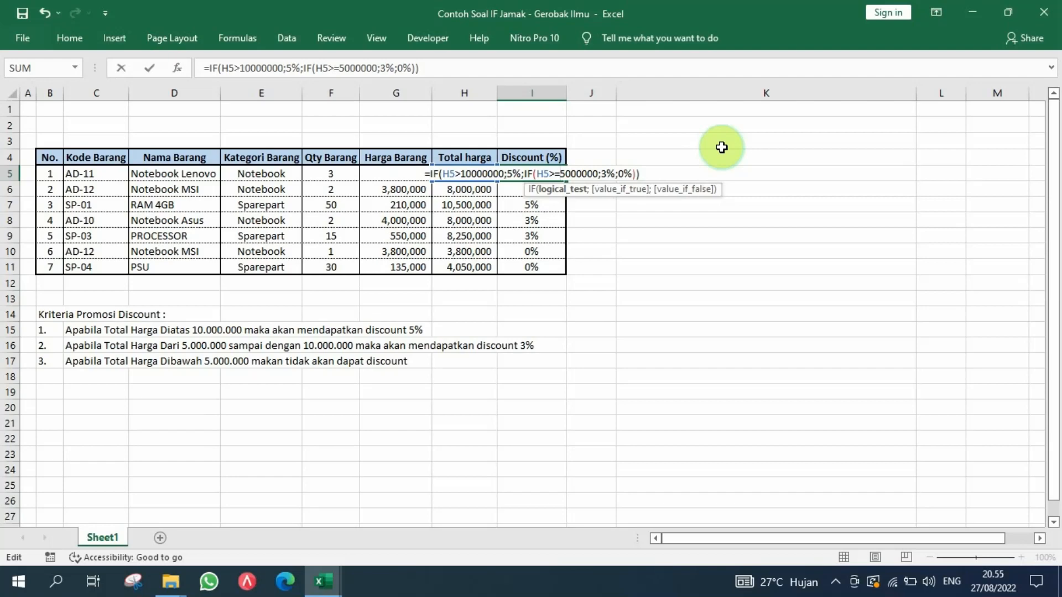
{"action": "key", "text": "Return"}
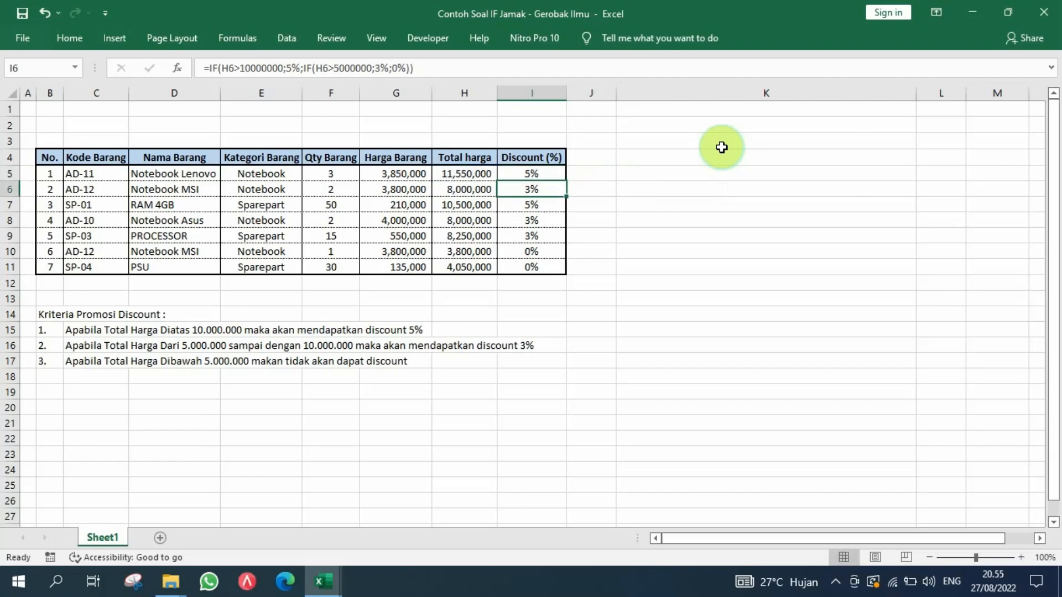
- Set the Total harga of the second item in H6 to 5000000 to test the lower threshold
{"action": "key", "text": "Left"}
{"action": "key", "text": "Right"}
{"action": "key", "text": "Up"}
{"action": "key", "text": "Down"}
{"action": "key", "text": "Left"}
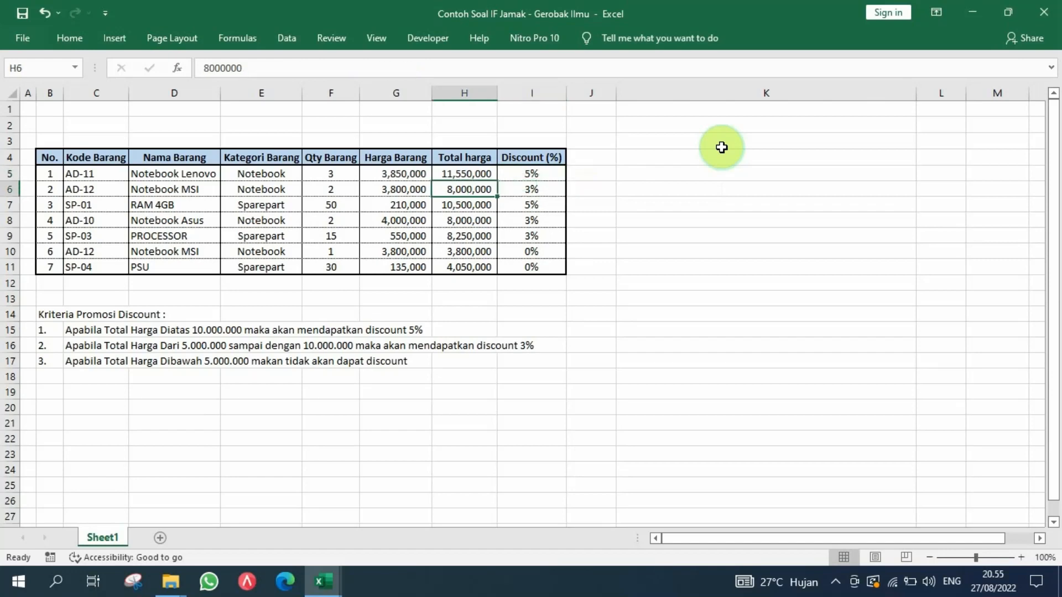
{"action": "type", "text": "5000000"}
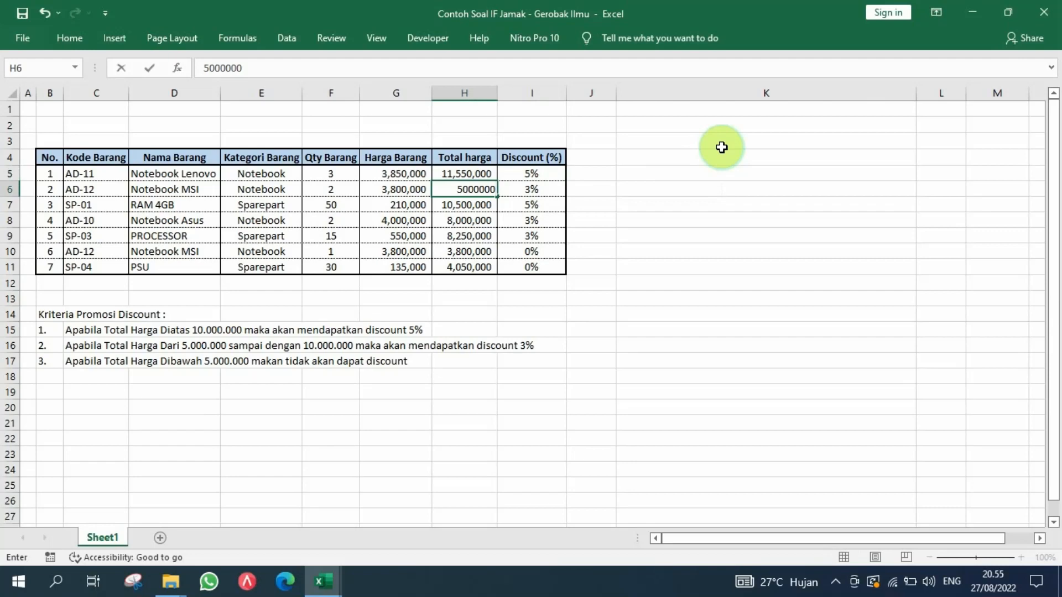
{"action": "key", "text": "Return"}
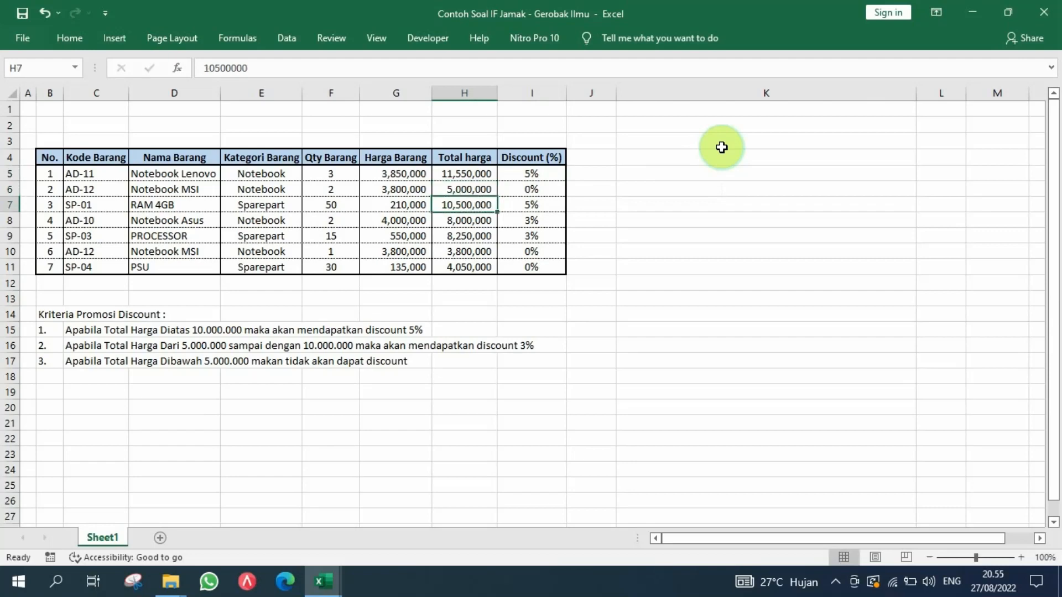
- Set the first item's Total harga in H5 to 5000000 to test the edited formula in I5
{"action": "key", "text": "Up"}
{"action": "key", "text": "Up"}
{"action": "key", "text": "Right"}
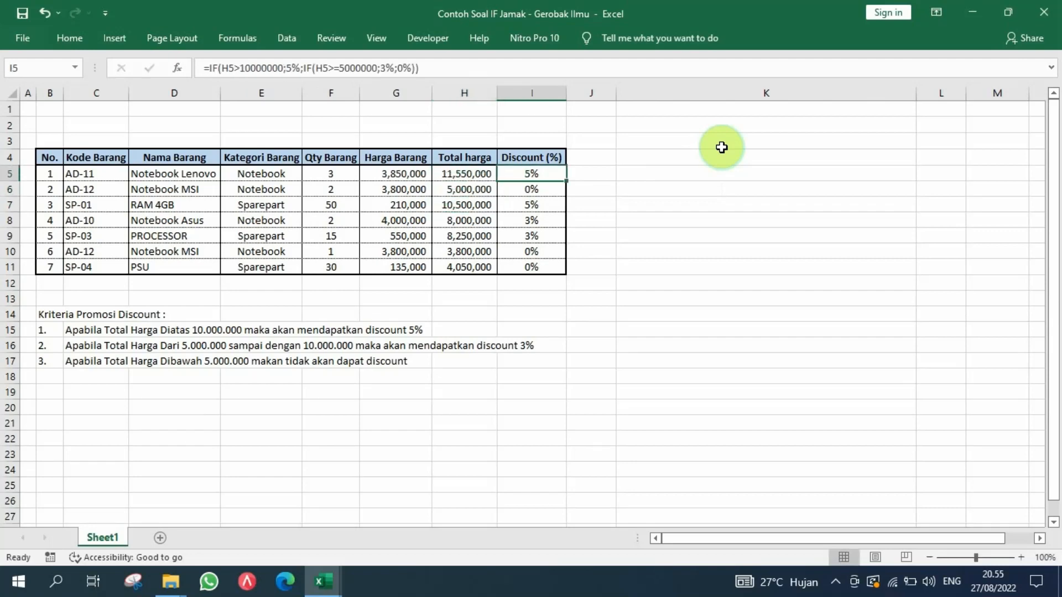
{"action": "key", "text": "Left"}
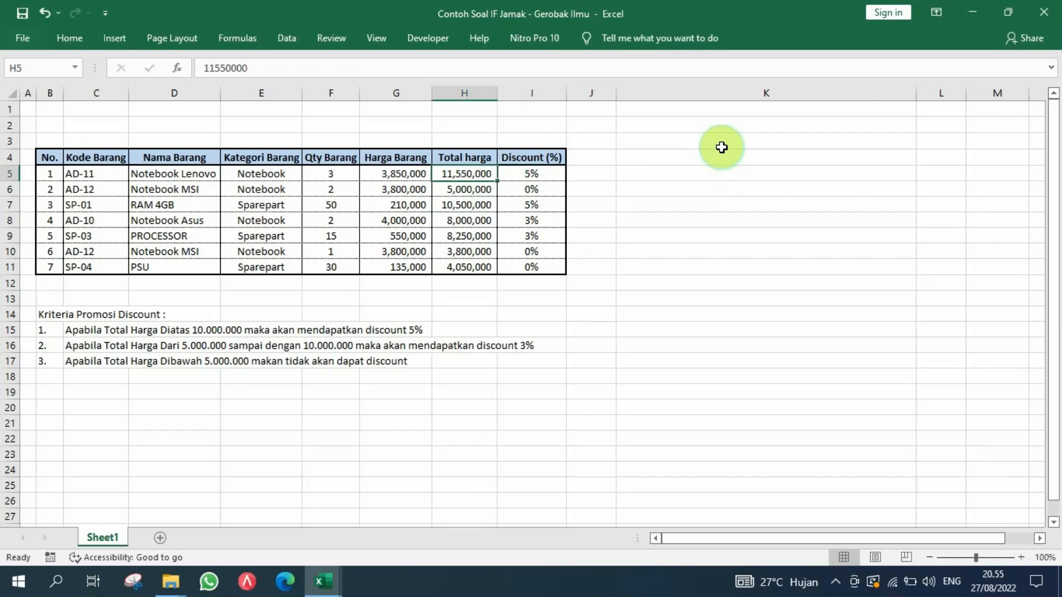
{"action": "type", "text": "5000000"}
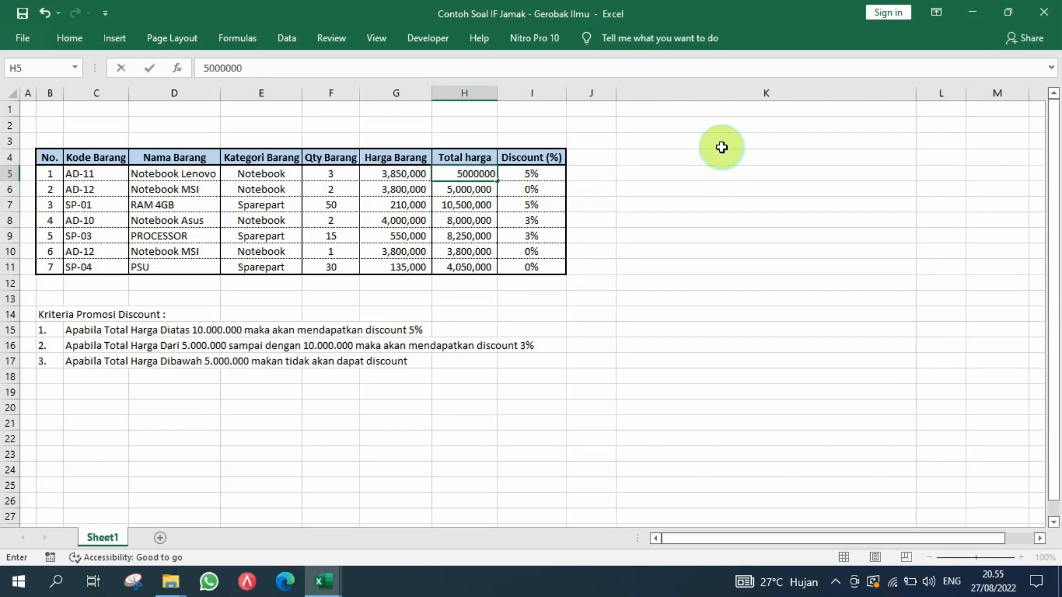
{"action": "key", "text": "Return"}
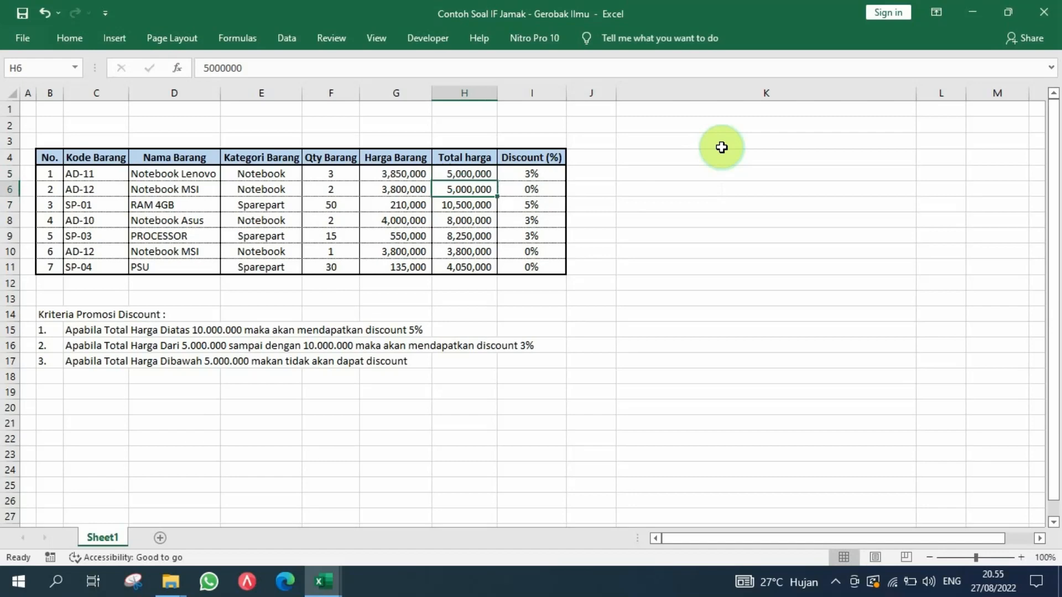
- Compare the discount formulas and results in I5 and I6 against their Total harga values
{"action": "key", "text": "Up"}
{"action": "key", "text": "Right"}
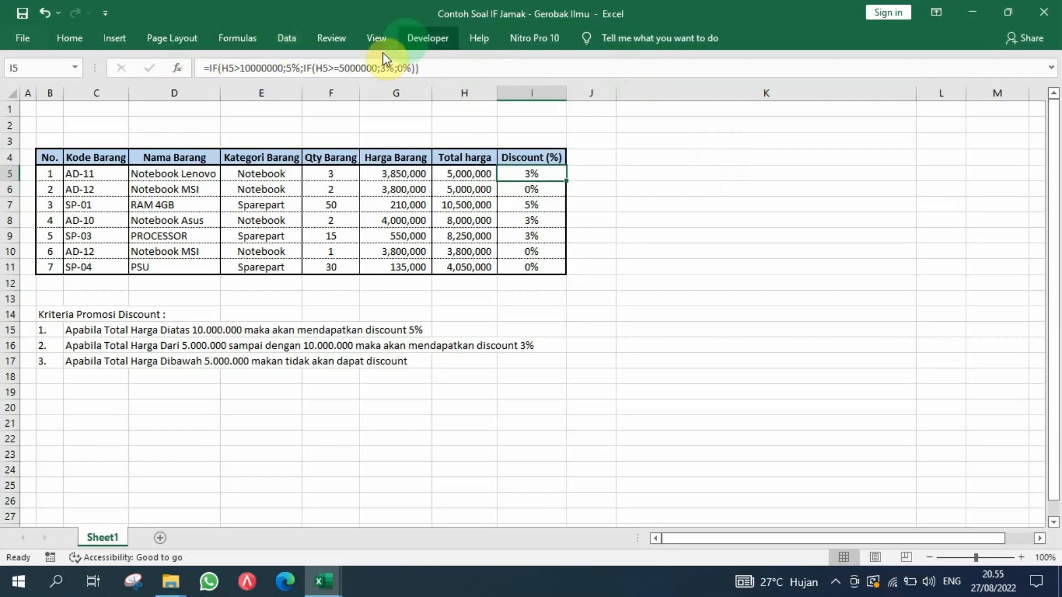
{"action": "left_click", "coordinate": [528, 202]}
{"action": "left_click", "coordinate": [527, 187]}
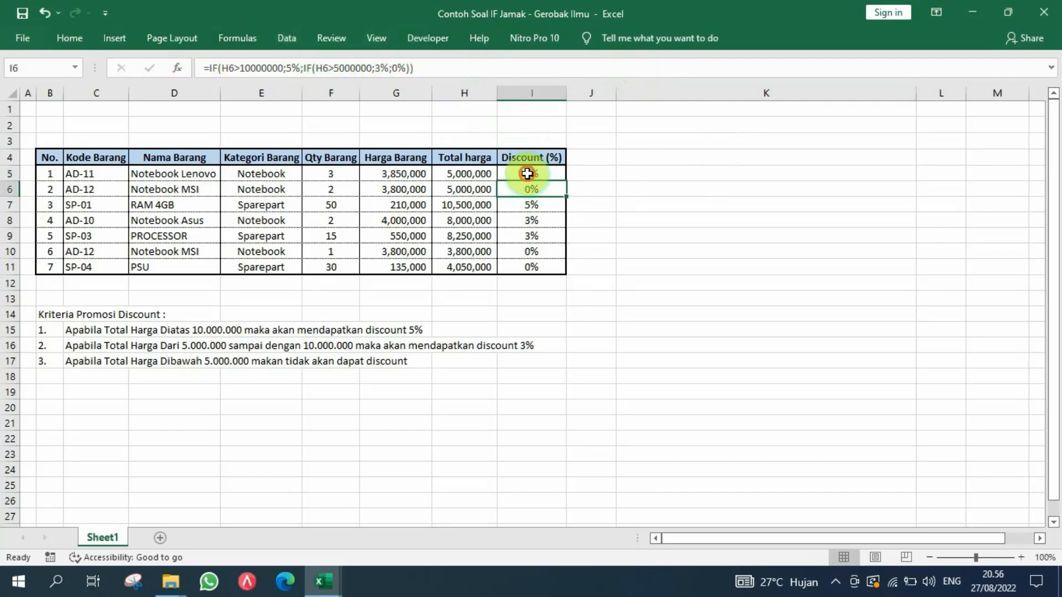
{"action": "left_click", "coordinate": [527, 173]}
{"action": "left_click", "coordinate": [551, 189]}
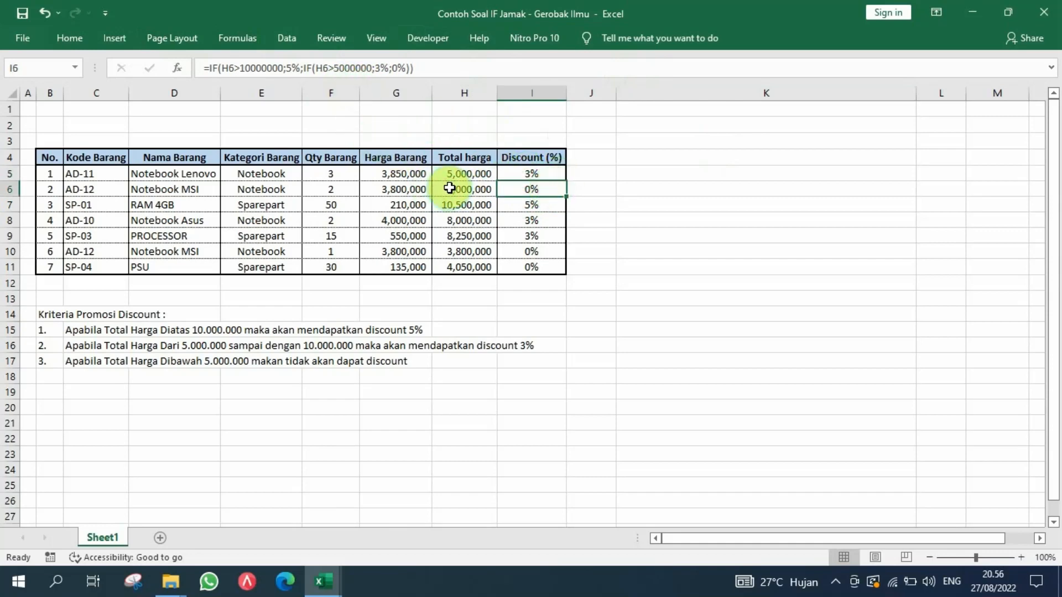
{"action": "left_click", "coordinate": [464, 190]}
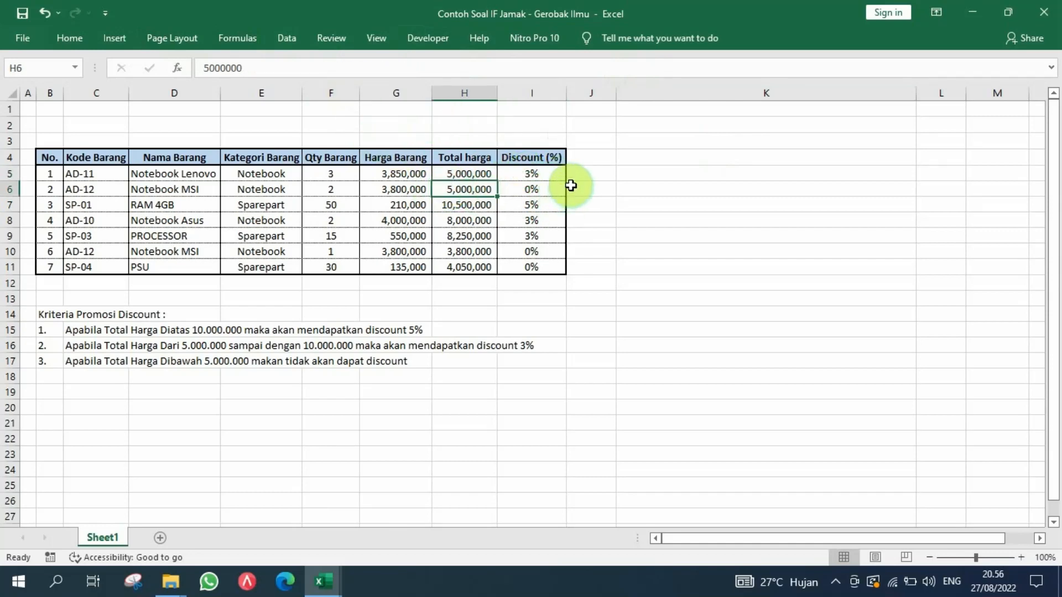